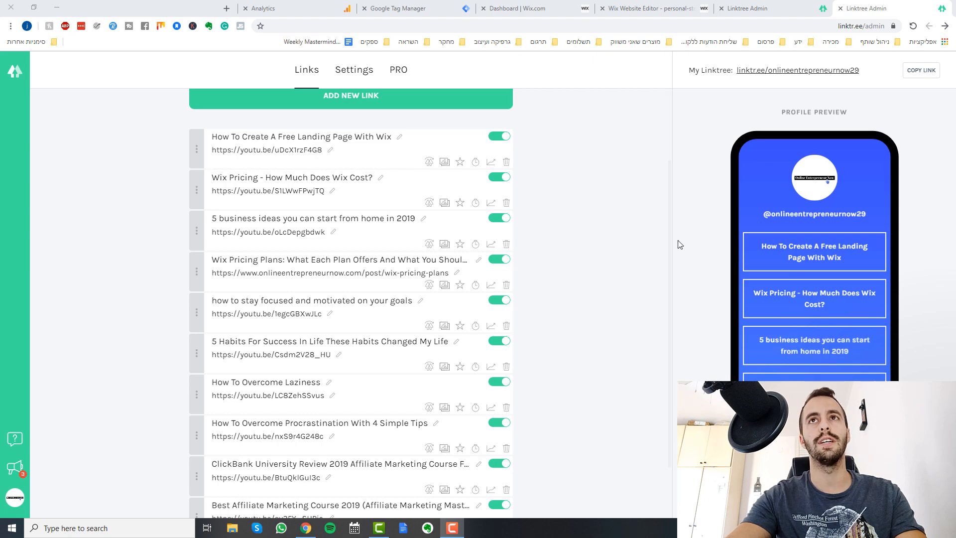
Check Linktree's Free and PRO plans, and review the Link In Bio page layout in the Wix editor
{"action": "left_click", "coordinate": [773, 11]}
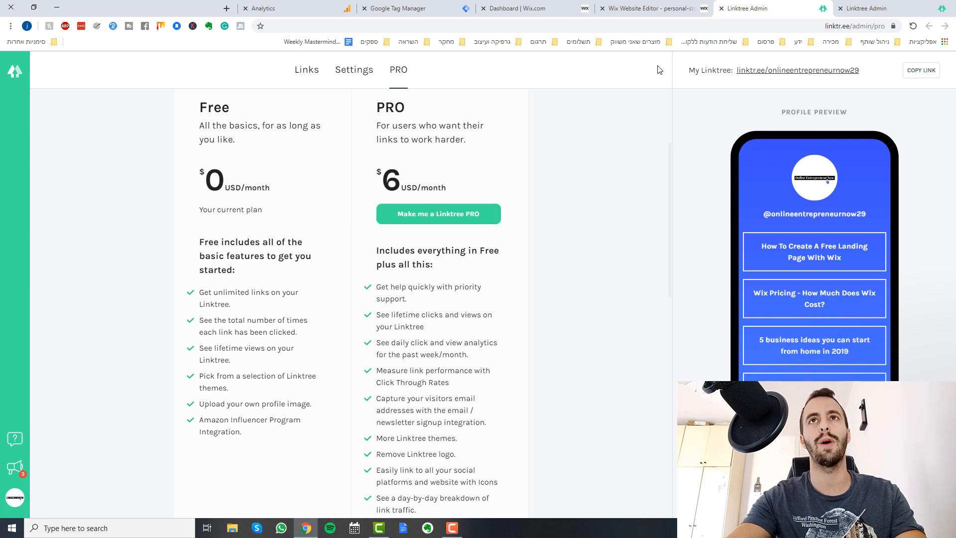
{"action": "left_click", "coordinate": [672, 15]}
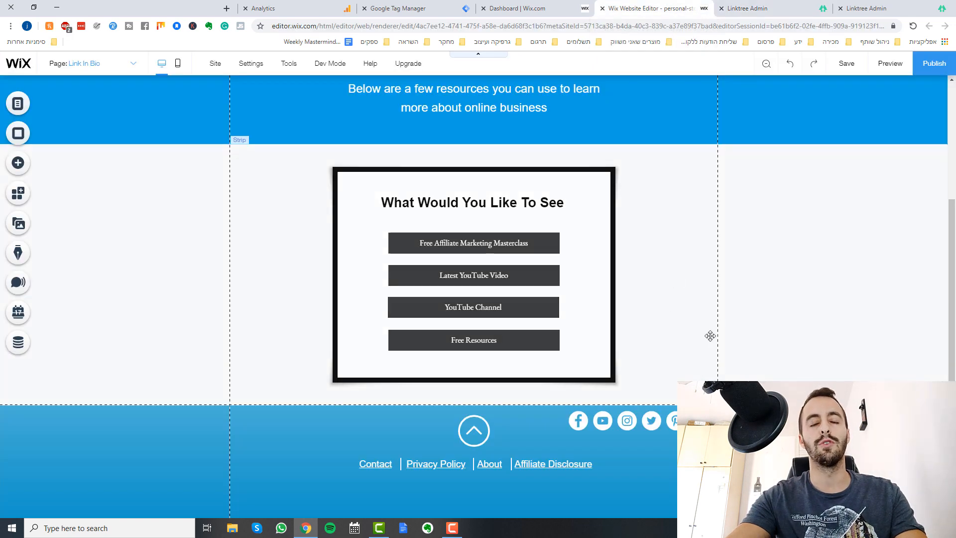
{"action": "scroll", "coordinate": [298, 394], "scroll_direction": "up", "scroll_amount": 1}
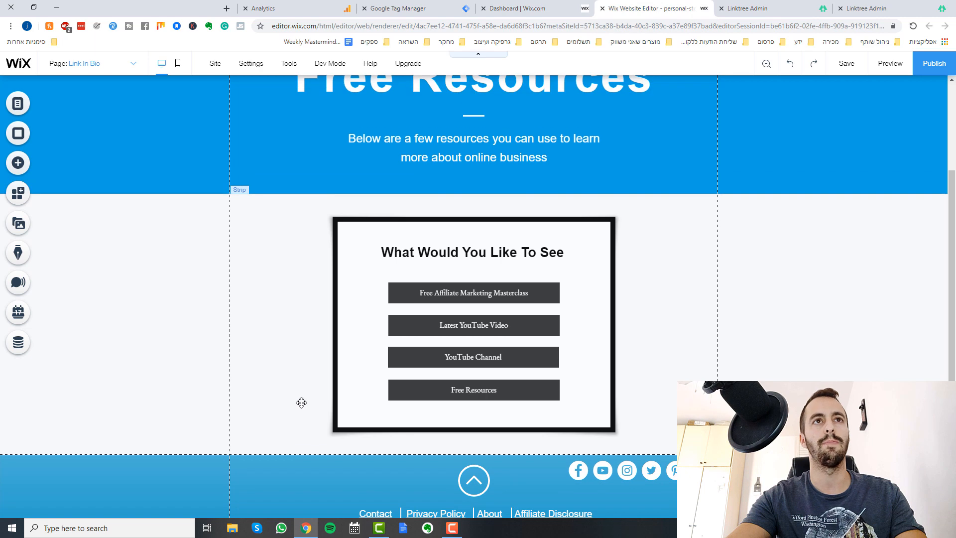
{"action": "scroll", "coordinate": [302, 402], "scroll_direction": "up", "scroll_amount": 2}
{"action": "scroll", "coordinate": [304, 404], "scroll_direction": "up", "scroll_amount": 1}
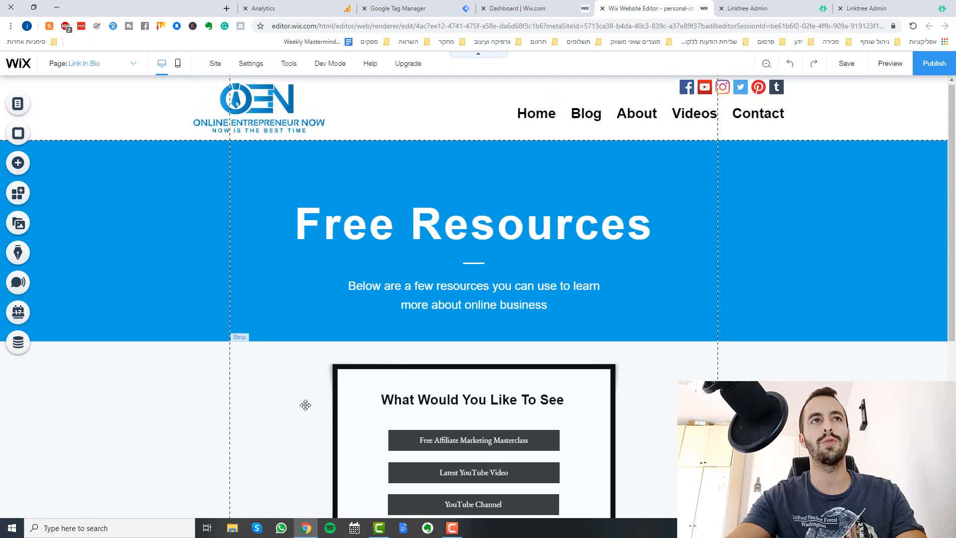
{"action": "scroll", "coordinate": [305, 405], "scroll_direction": "down", "scroll_amount": 3}
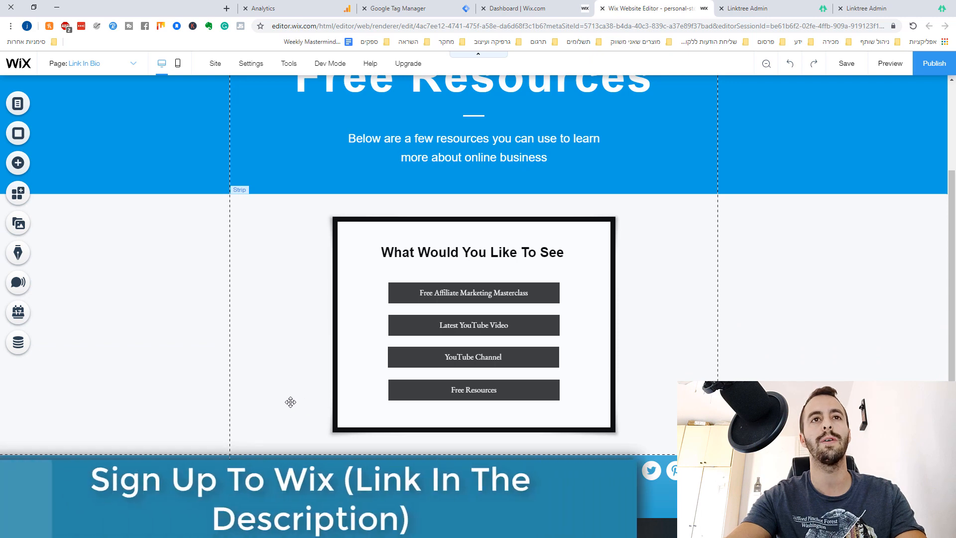
{"action": "scroll", "coordinate": [291, 402], "scroll_direction": "down", "scroll_amount": 2}
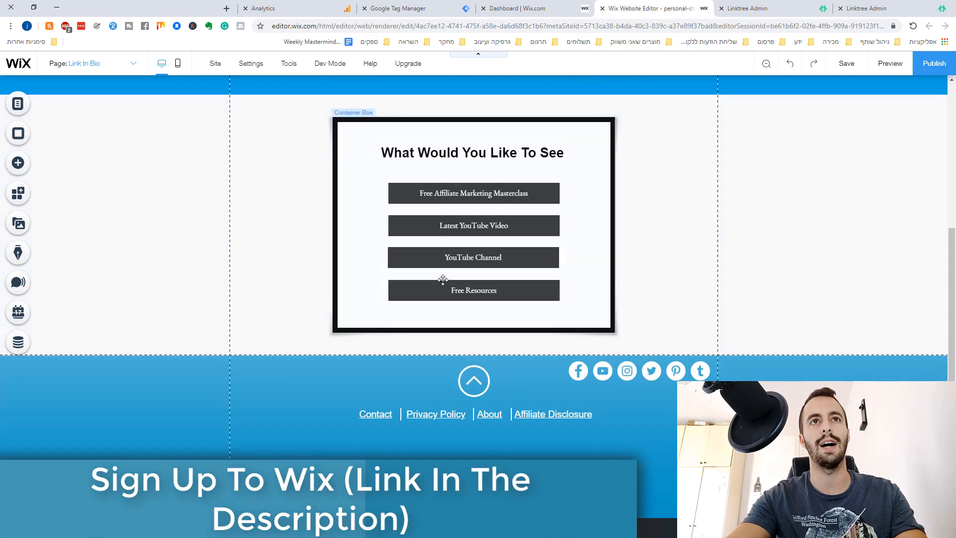
{"action": "scroll", "coordinate": [583, 235], "scroll_direction": "up", "scroll_amount": 2}
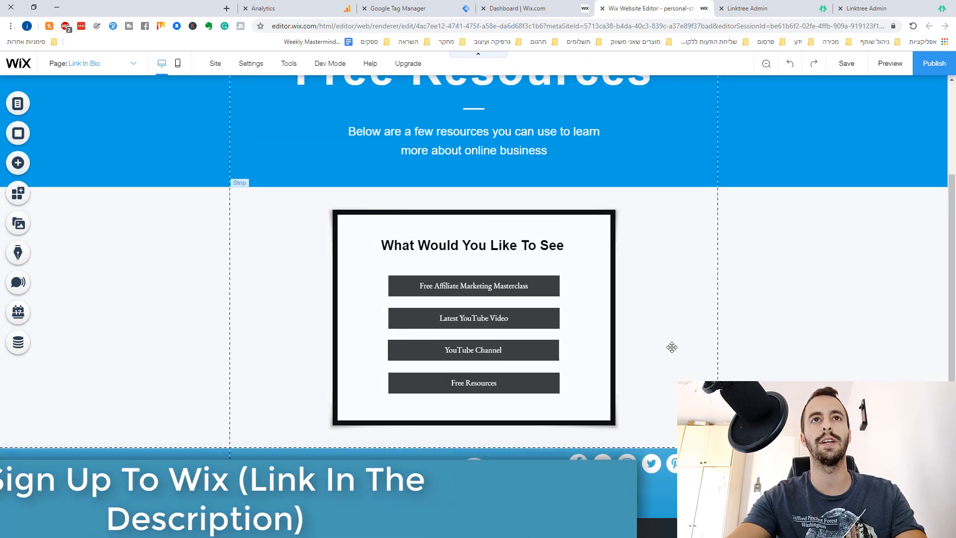
{"action": "scroll", "coordinate": [673, 347], "scroll_direction": "up", "scroll_amount": 1}
{"action": "scroll", "coordinate": [675, 346], "scroll_direction": "down", "scroll_amount": 1}
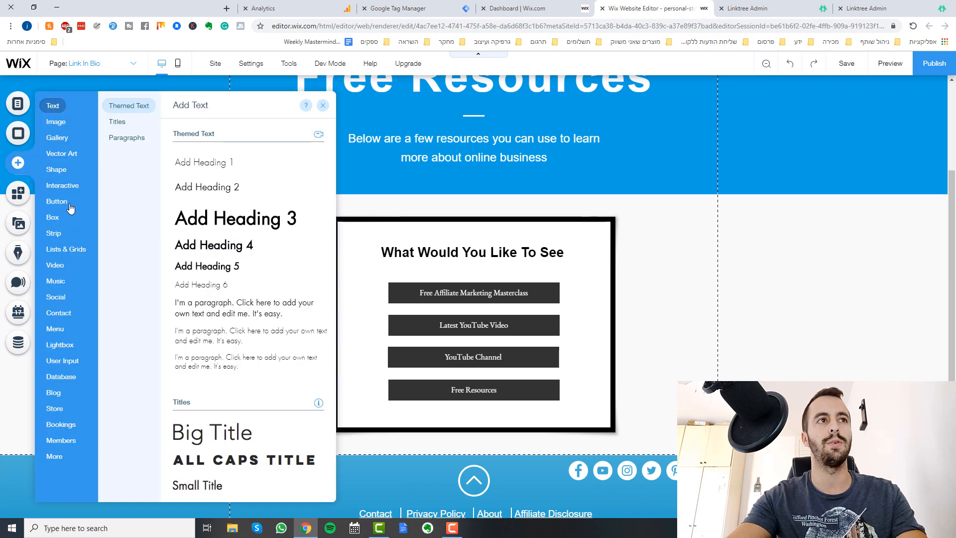
Try placing a YouTube video player beside the What Would You Like To See box, and delete it
{"action": "left_click", "coordinate": [70, 202]}
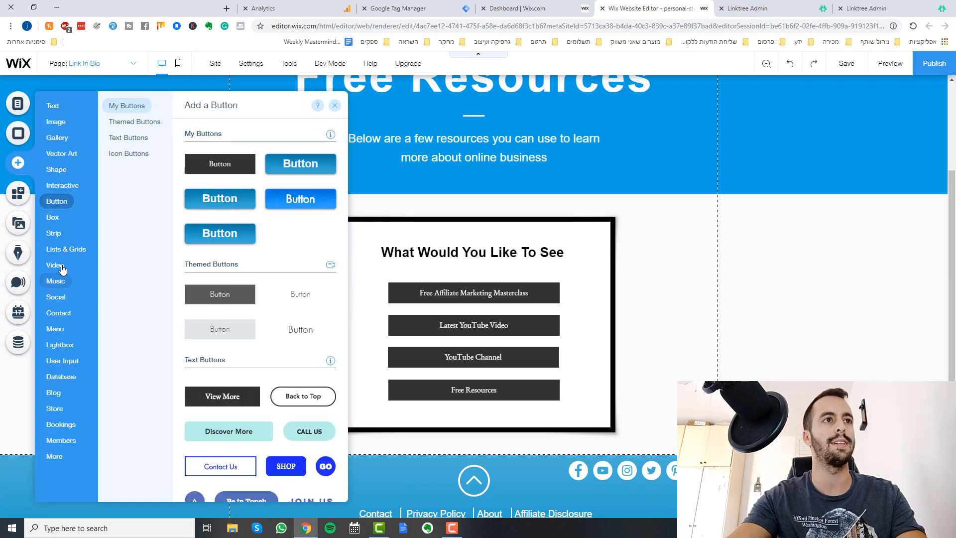
{"action": "left_click", "coordinate": [58, 265]}
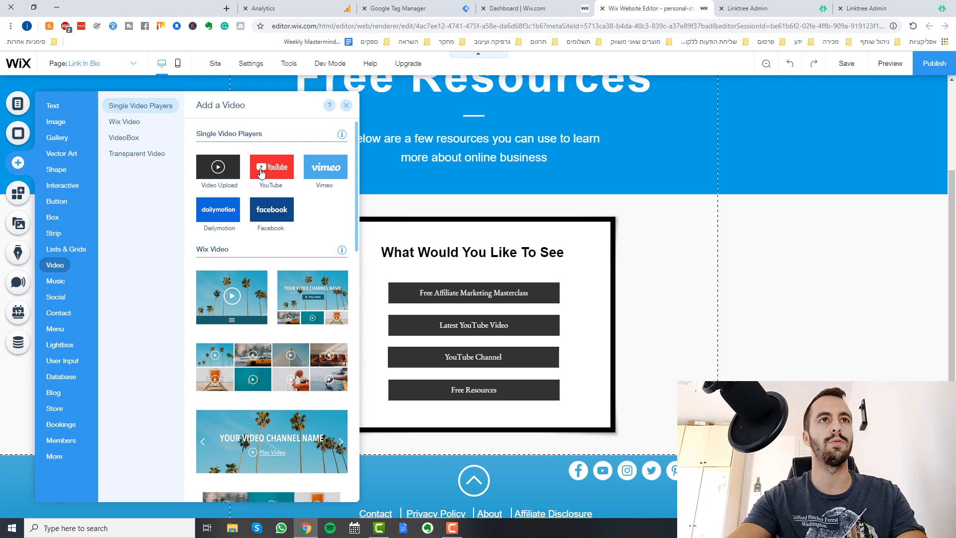
{"action": "left_click", "coordinate": [260, 172]}
{"action": "left_click_drag", "start_coordinate": [526, 316], "coordinate": [159, 233]}
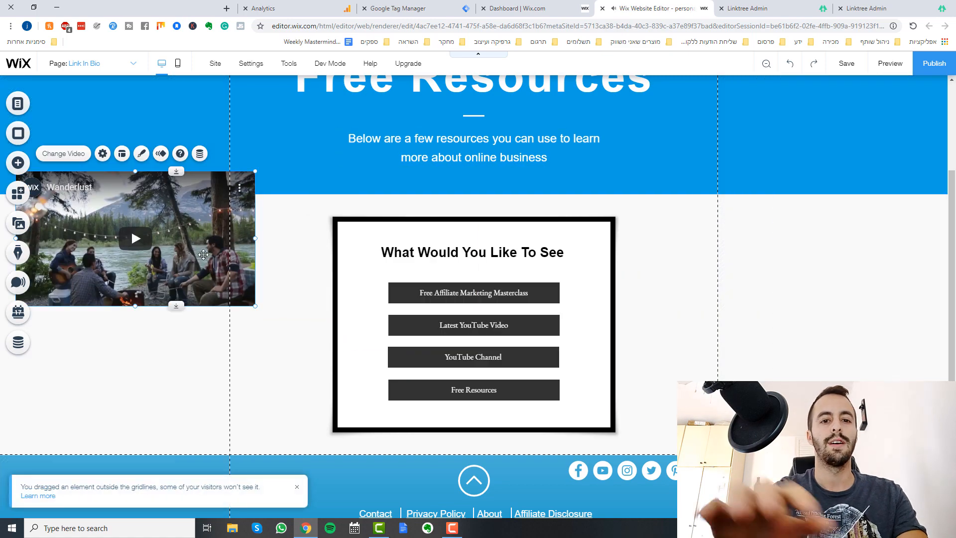
{"action": "key", "text": "Delete"}
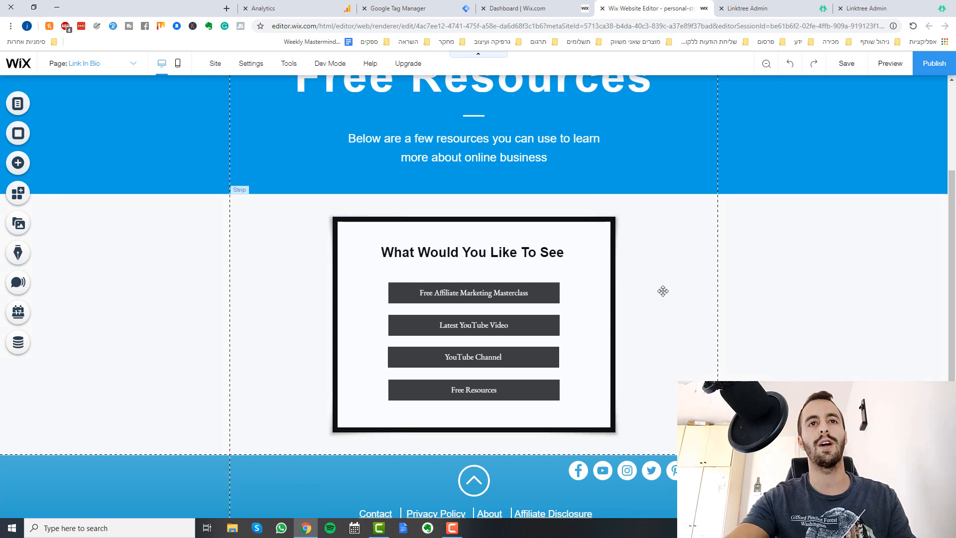
Look over the Link In Bio page from its header to the resource buttons, and save the site
{"action": "scroll", "coordinate": [677, 381], "scroll_direction": "up", "scroll_amount": 1}
{"action": "scroll", "coordinate": [678, 380], "scroll_direction": "up", "scroll_amount": 3}
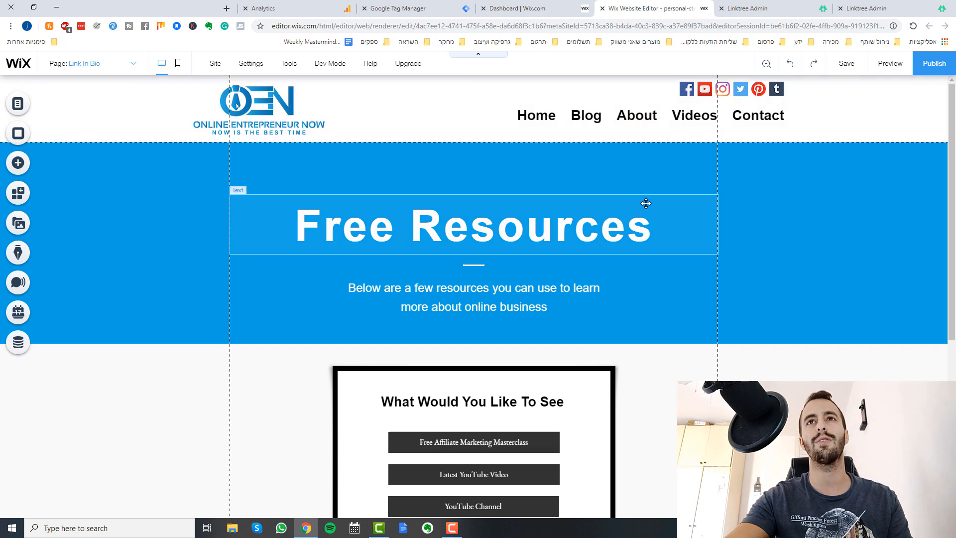
{"action": "scroll", "coordinate": [686, 318], "scroll_direction": "down", "scroll_amount": 1}
{"action": "scroll", "coordinate": [237, 103], "scroll_direction": "up", "scroll_amount": 1}
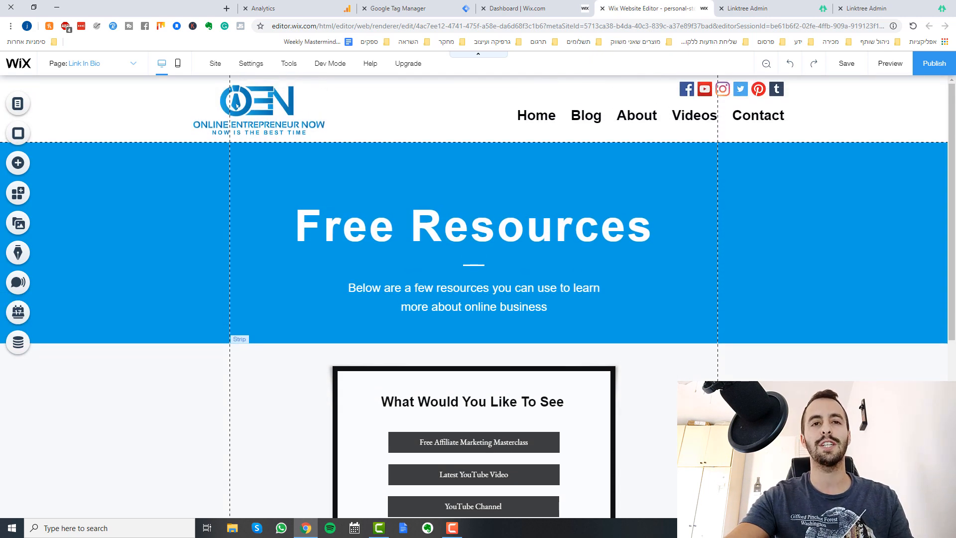
{"action": "scroll", "coordinate": [237, 103], "scroll_direction": "down", "scroll_amount": 1}
{"action": "scroll", "coordinate": [236, 103], "scroll_direction": "up", "scroll_amount": 1}
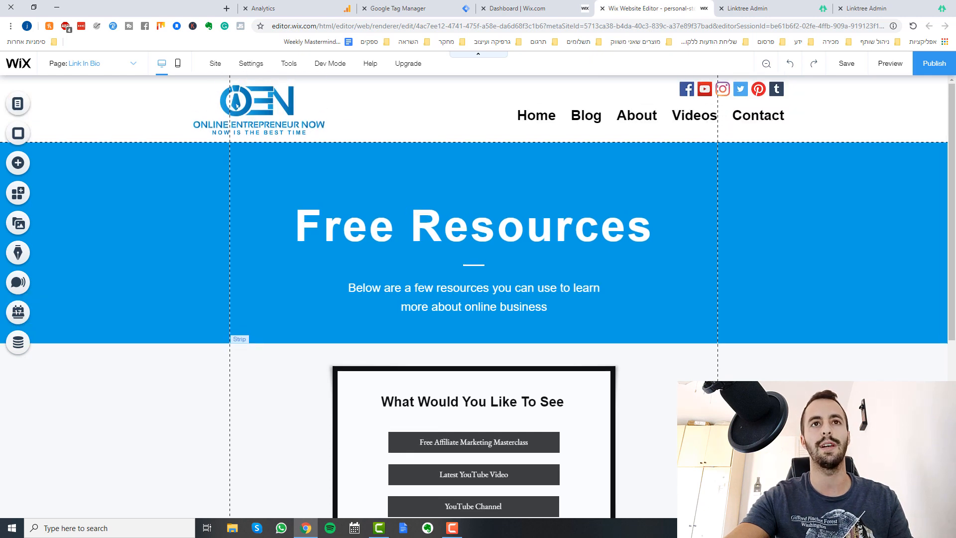
{"action": "scroll", "coordinate": [236, 103], "scroll_direction": "down", "scroll_amount": 2}
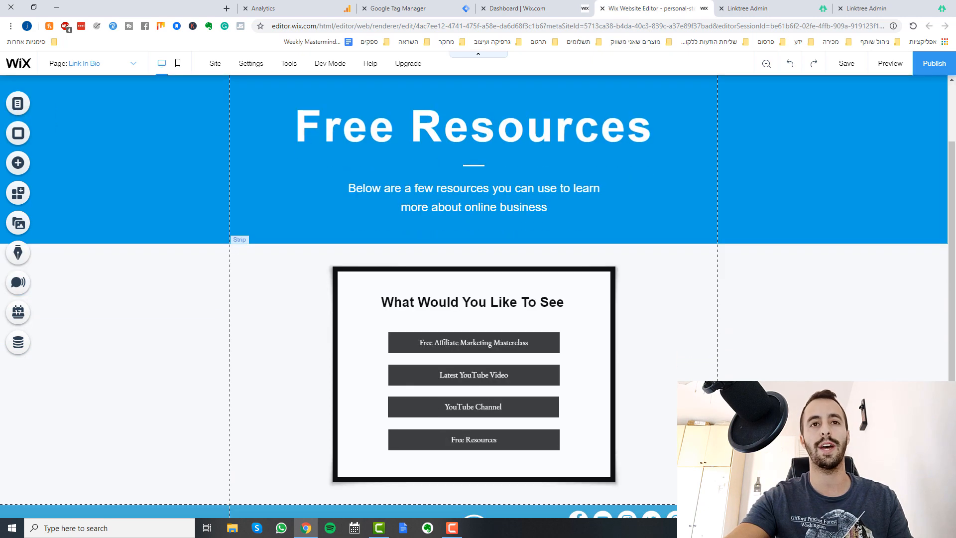
{"action": "scroll", "coordinate": [474, 297], "scroll_direction": "down", "scroll_amount": 1}
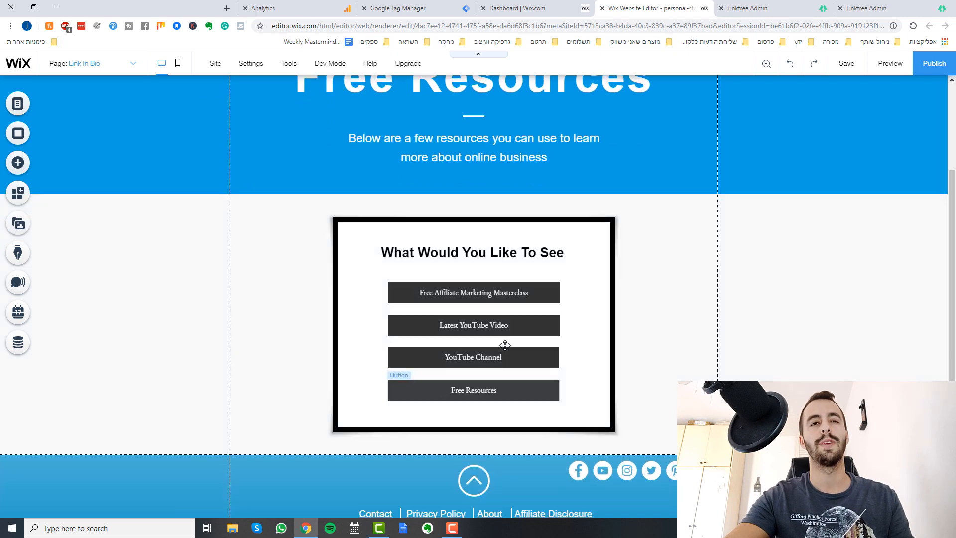
{"action": "key", "text": "ctrl+s"}
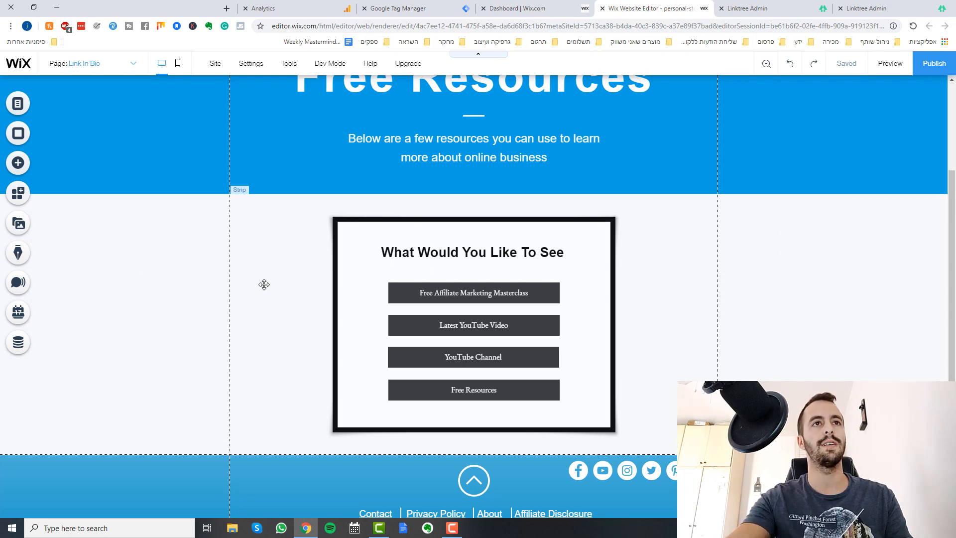
Add the dark button from My Buttons to the strip, just right of the What Would You Like To See box
{"action": "left_click", "coordinate": [20, 164]}
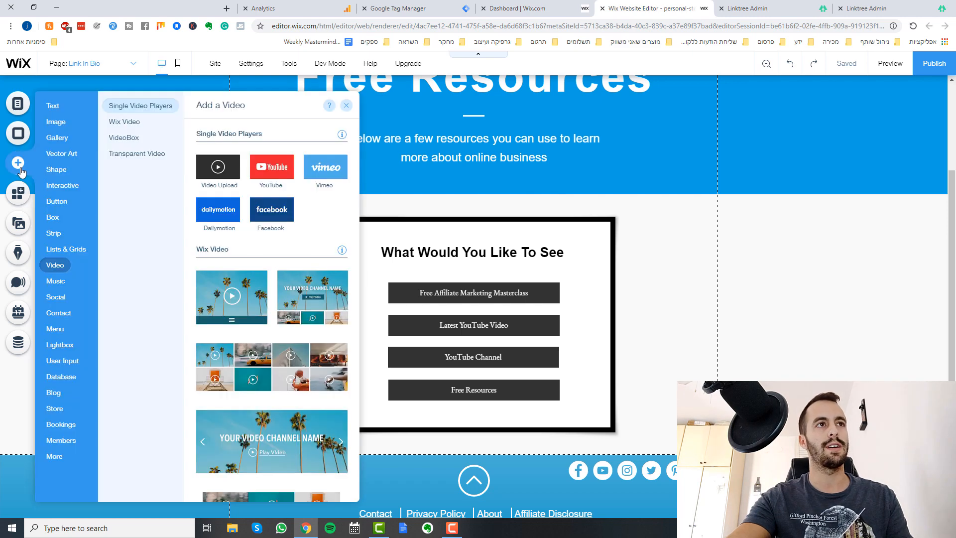
{"action": "mouse_move", "coordinate": [67, 191]}
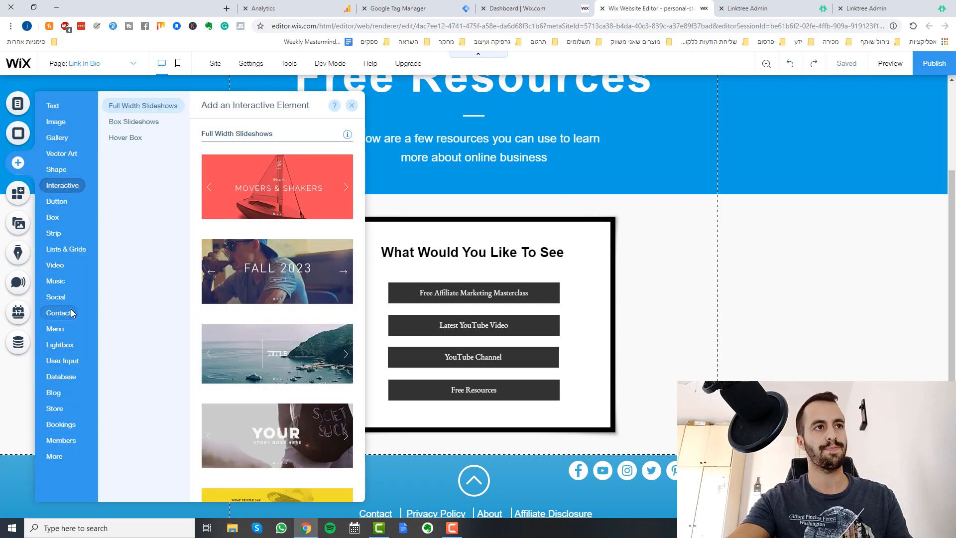
{"action": "left_click", "coordinate": [71, 312]}
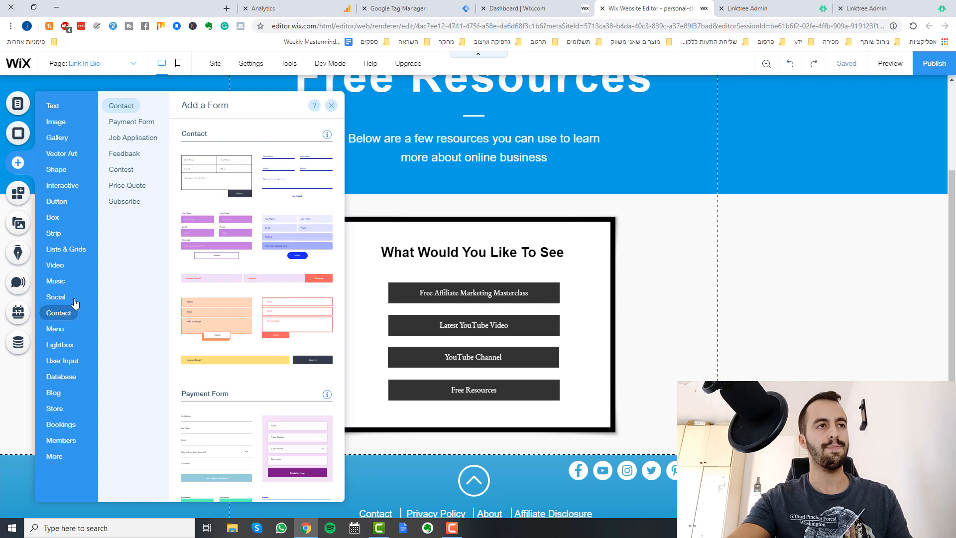
{"action": "left_click", "coordinate": [74, 251]}
{"action": "left_click", "coordinate": [70, 206]}
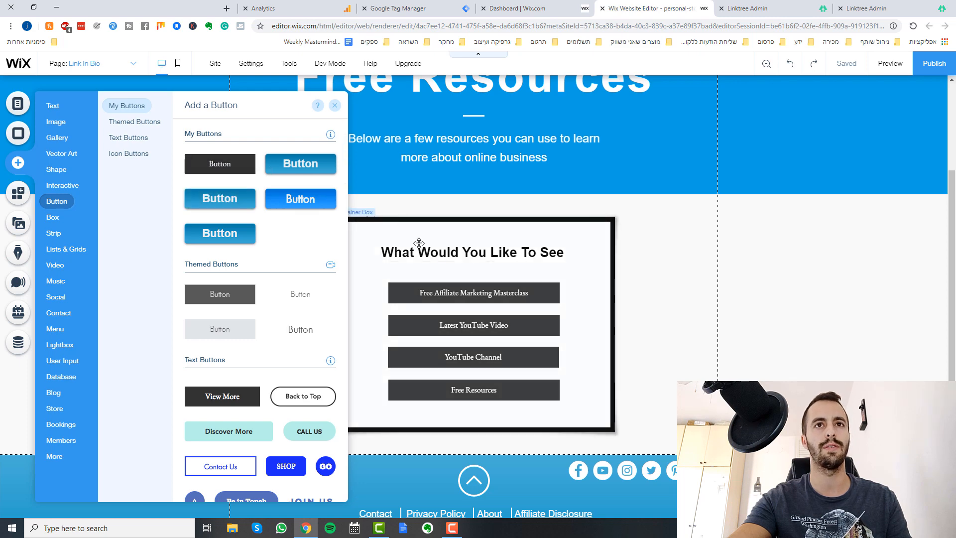
{"action": "left_click_drag", "start_coordinate": [230, 170], "coordinate": [666, 308]}
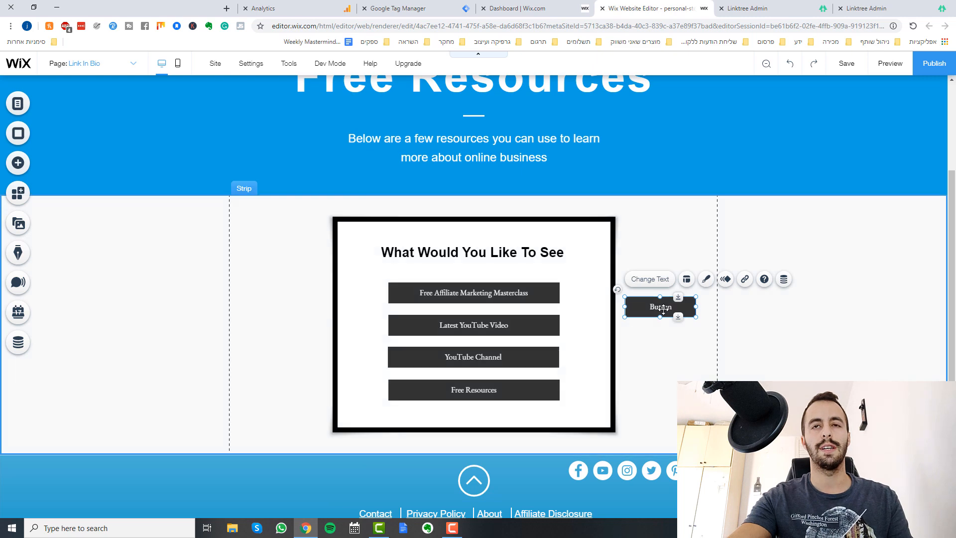
Label the new button "My latest YouTube video" and enlarge it to fit the text
{"action": "double_click", "coordinate": [662, 310]}
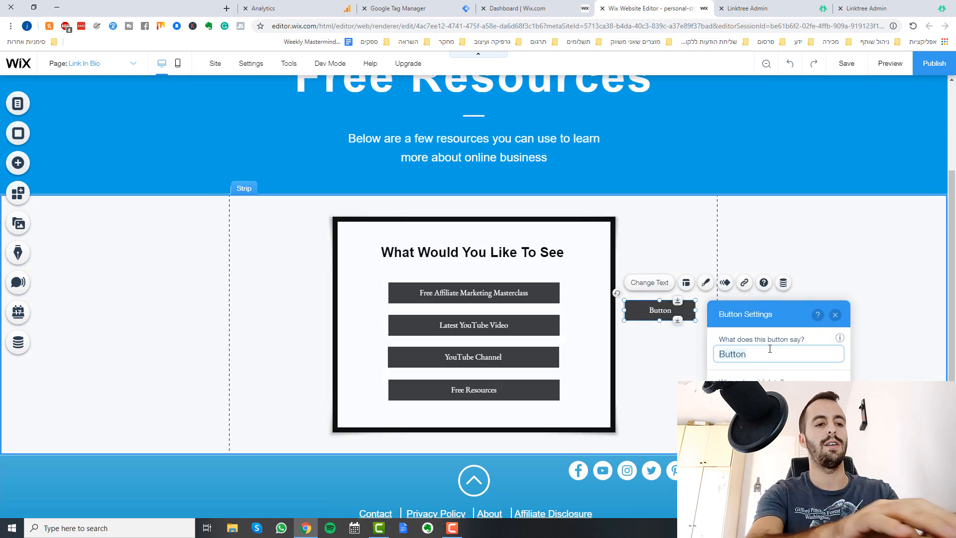
{"action": "type", "text": "My late"}
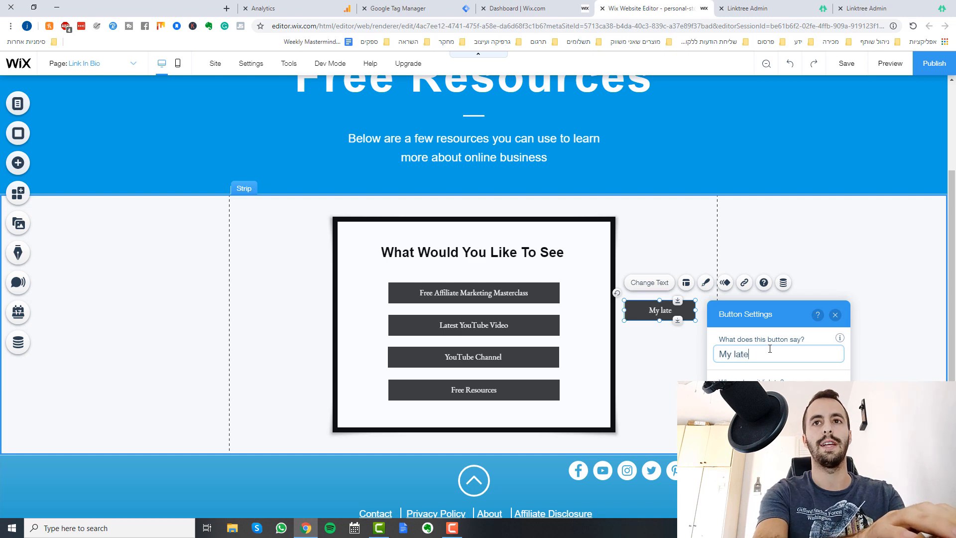
{"action": "type", "text": "st YouT"}
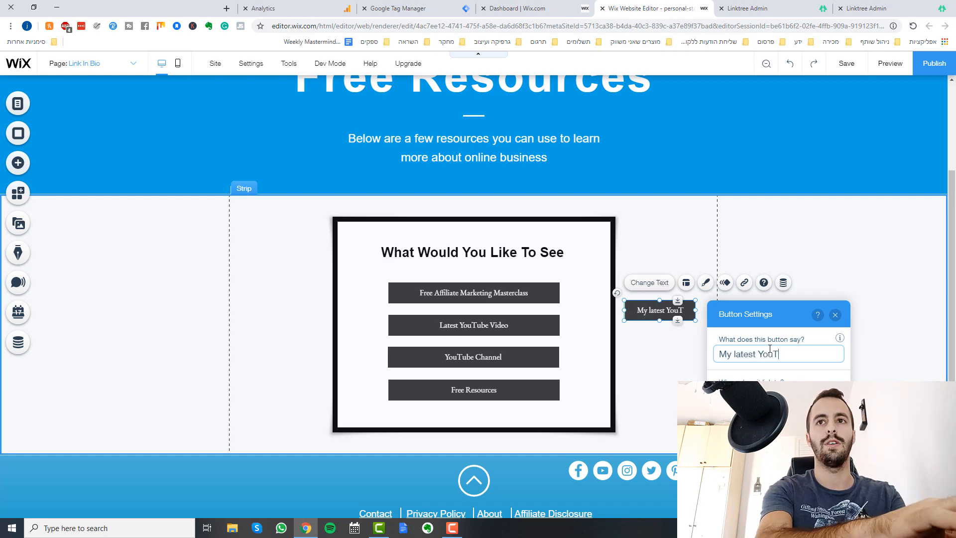
{"action": "type", "text": "ube video"}
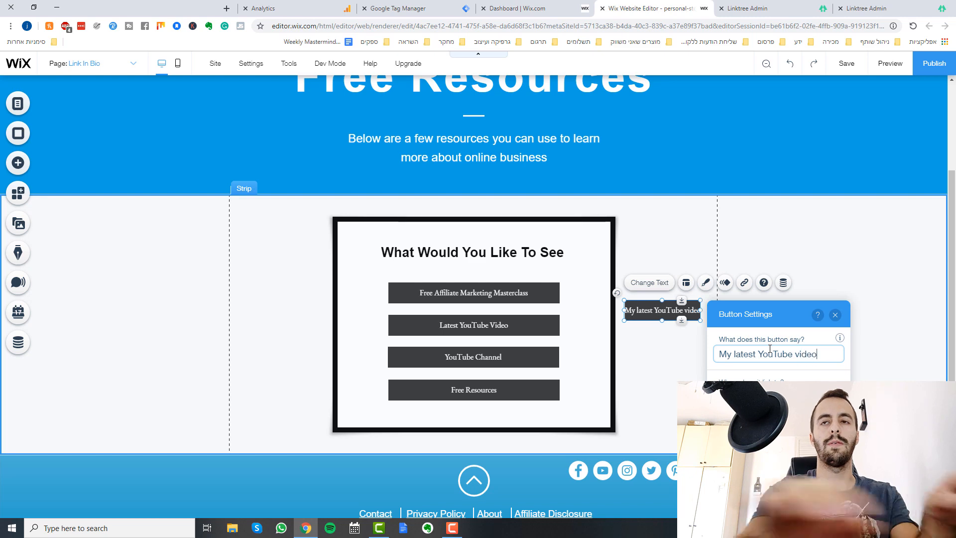
{"action": "left_click_drag", "start_coordinate": [702, 301], "coordinate": [719, 293]}
{"action": "left_click", "coordinate": [666, 349]}
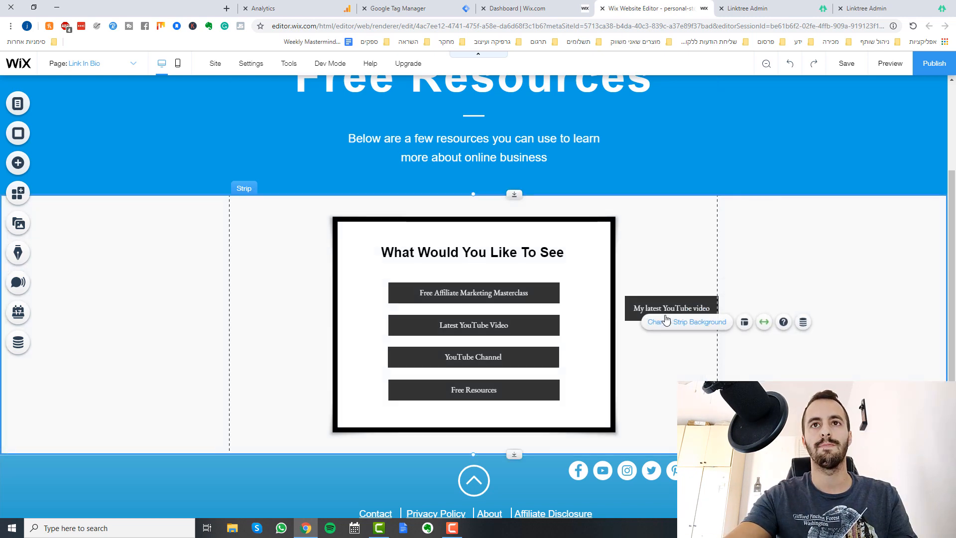
{"action": "left_click", "coordinate": [666, 303]}
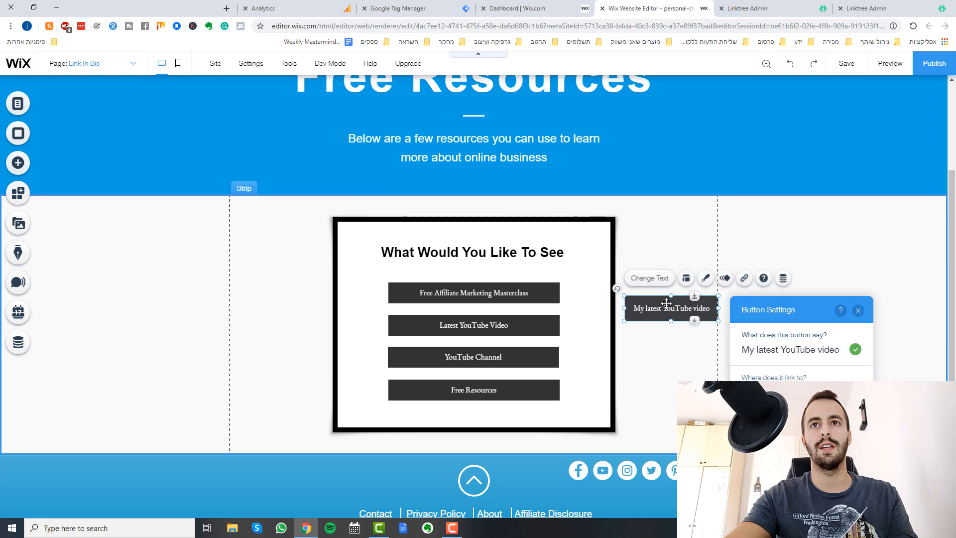
Inspect the Web Address link option for the "My latest YouTube video" button, close it without linking, and delete the button
{"action": "left_click", "coordinate": [744, 278]}
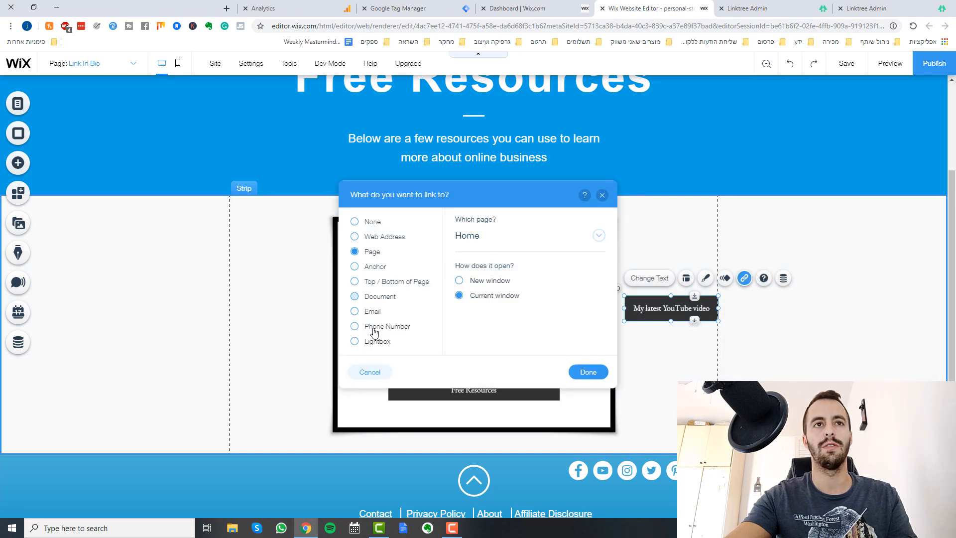
{"action": "left_click", "coordinate": [391, 237]}
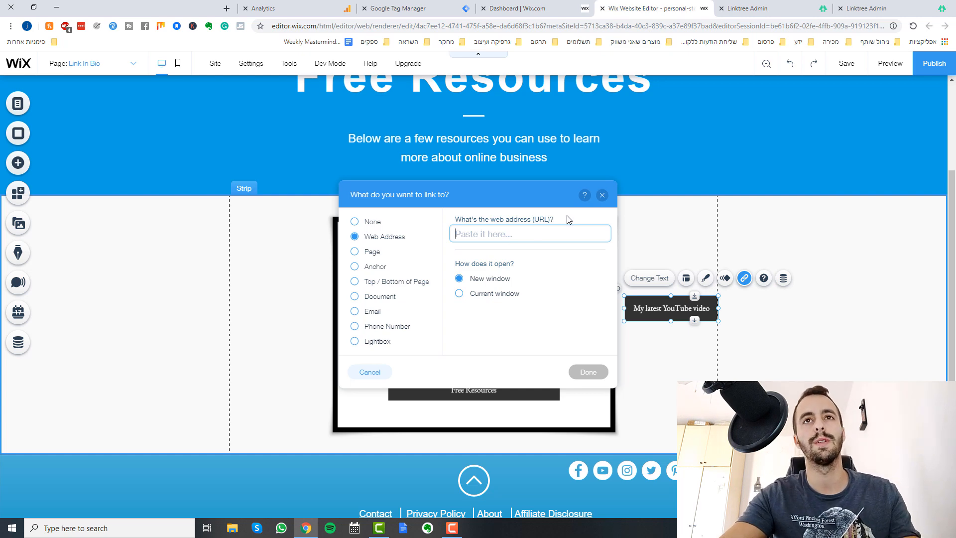
{"action": "left_click", "coordinate": [603, 195]}
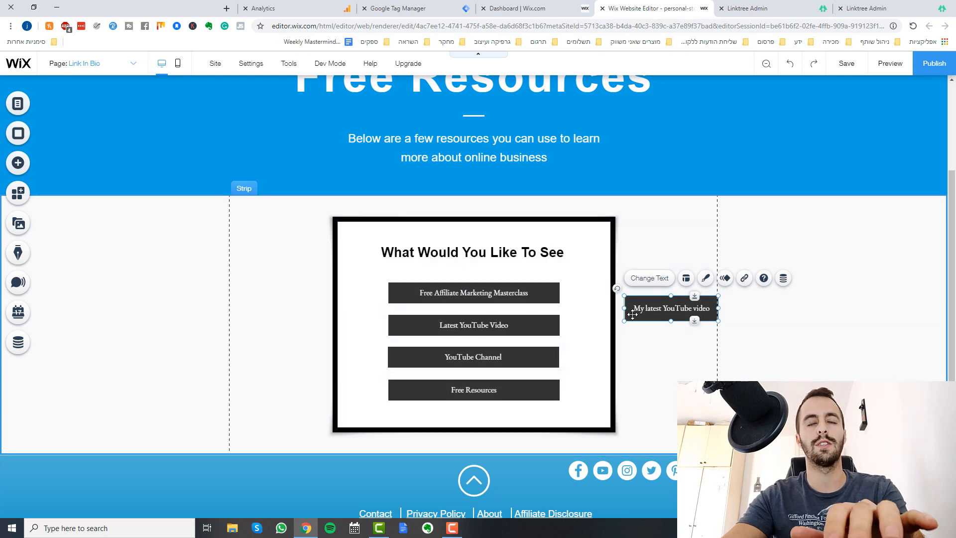
{"action": "key", "text": "Delete"}
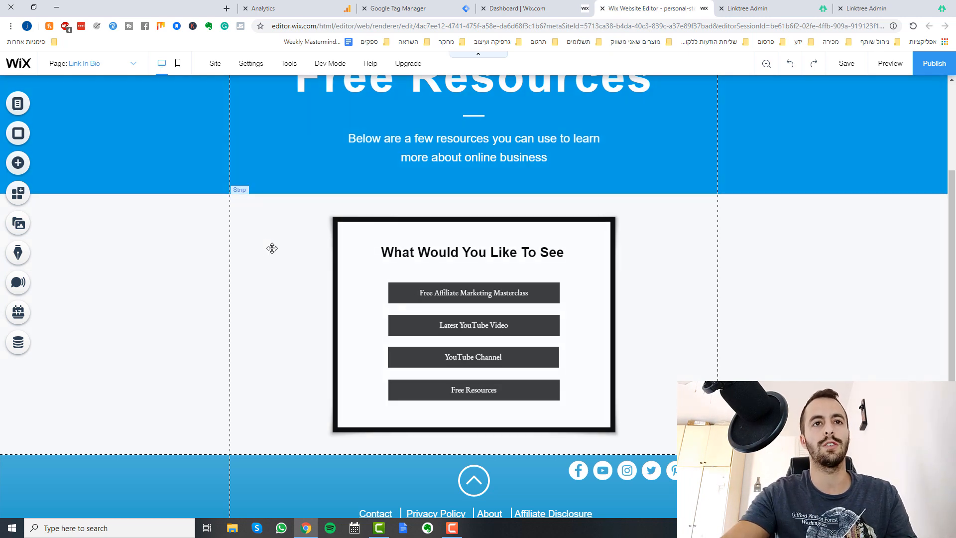
Switch to the mobile version of the Link In Bio page and review its layout from the header down
{"action": "left_click", "coordinate": [182, 71]}
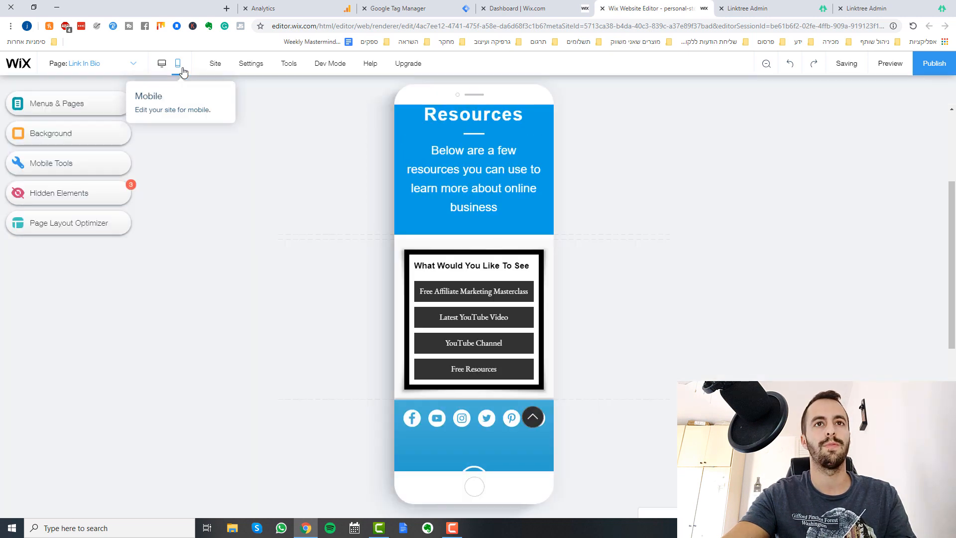
{"action": "scroll", "coordinate": [480, 273], "scroll_direction": "up", "scroll_amount": 5}
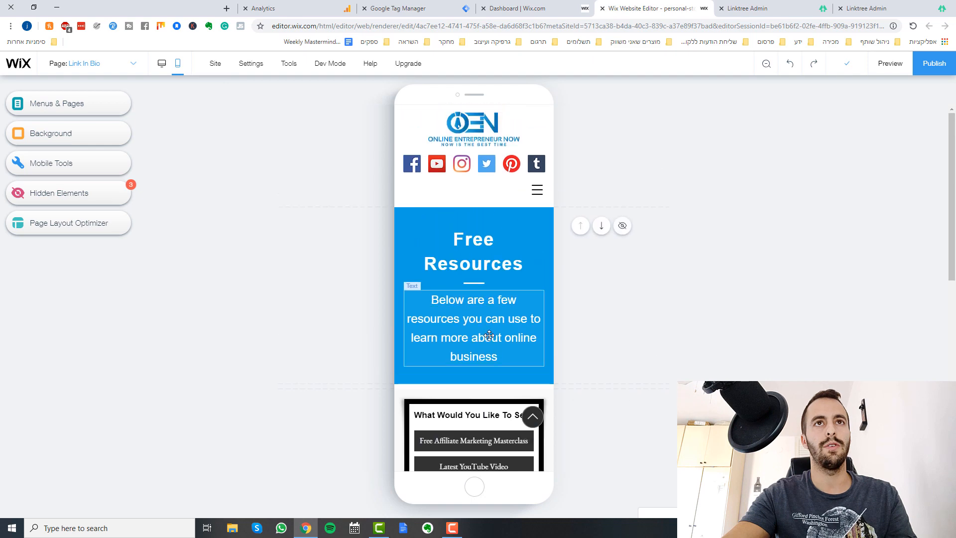
Review the mobile page from the Free Resources heading through the What Would You Like To See buttons to the footer
{"action": "scroll", "coordinate": [486, 354], "scroll_direction": "down", "scroll_amount": 5}
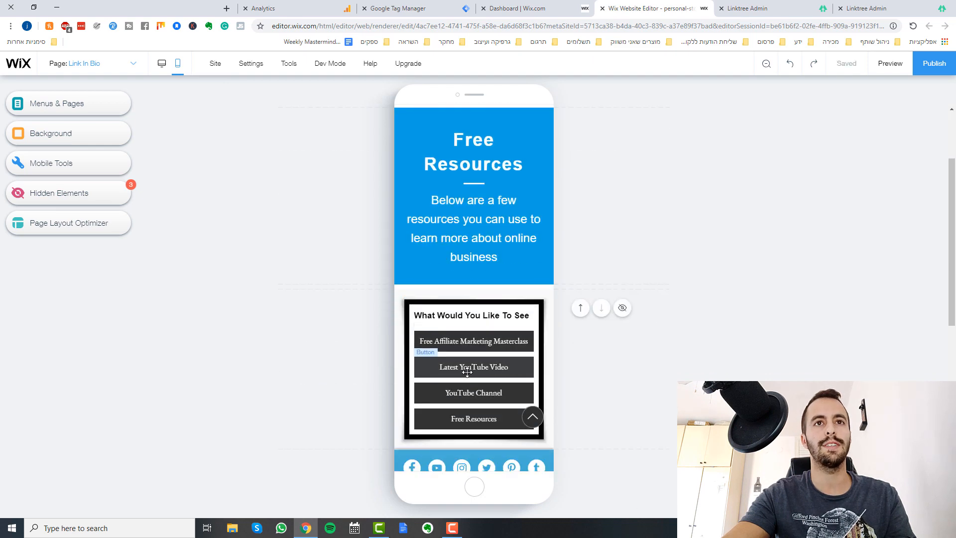
{"action": "scroll", "coordinate": [467, 371], "scroll_direction": "down", "scroll_amount": 3}
{"action": "scroll", "coordinate": [496, 391], "scroll_direction": "up", "scroll_amount": 2}
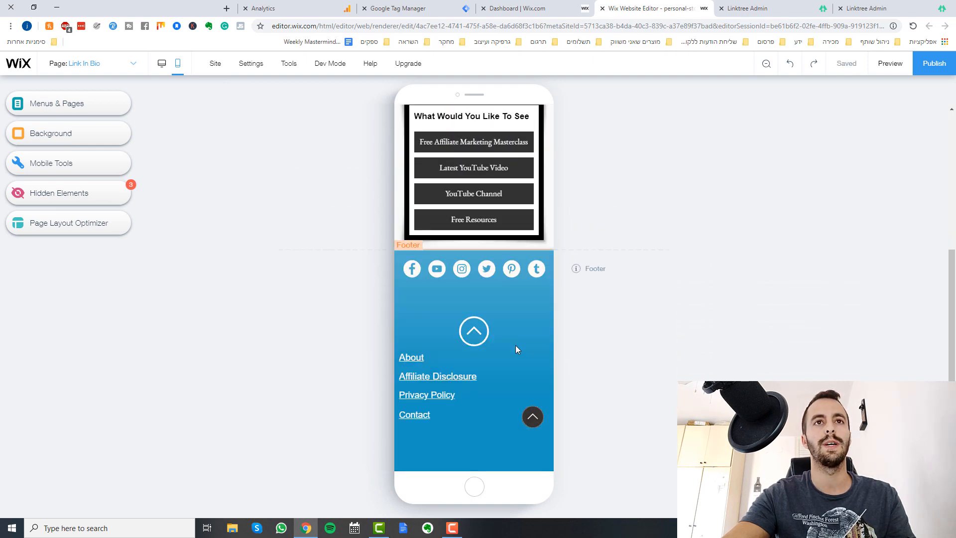
{"action": "scroll", "coordinate": [501, 334], "scroll_direction": "up", "scroll_amount": 3}
{"action": "scroll", "coordinate": [457, 273], "scroll_direction": "up", "scroll_amount": 2}
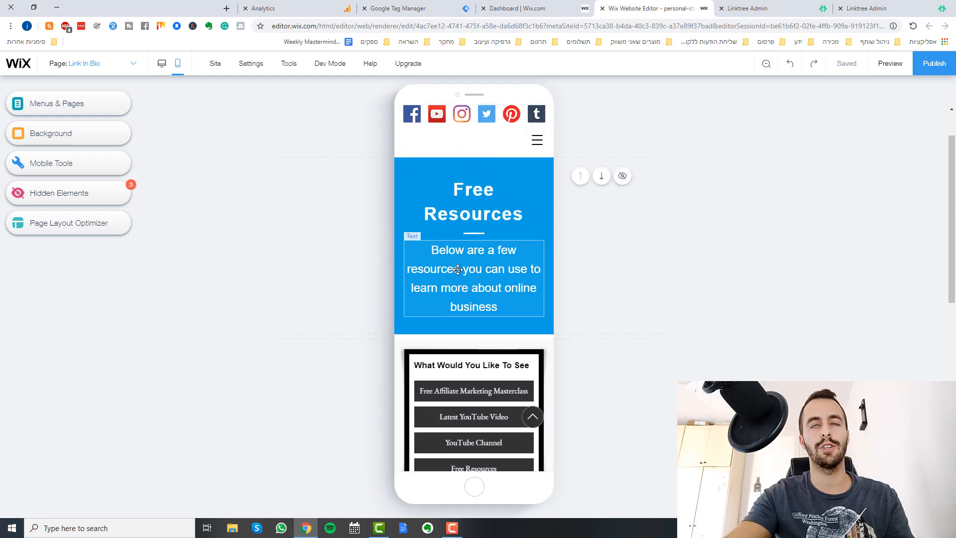
{"action": "scroll", "coordinate": [458, 269], "scroll_direction": "up", "scroll_amount": 1}
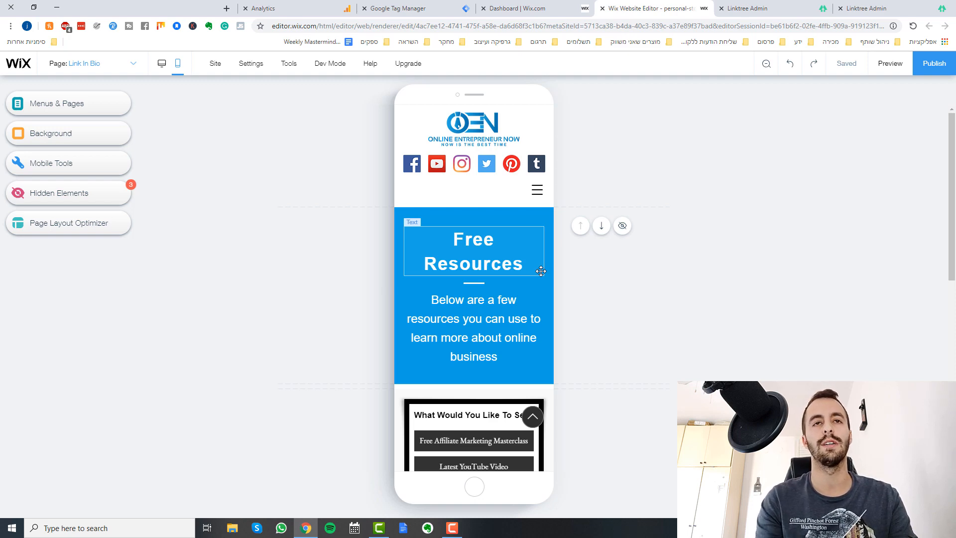
{"action": "scroll", "coordinate": [529, 303], "scroll_direction": "down", "scroll_amount": 5}
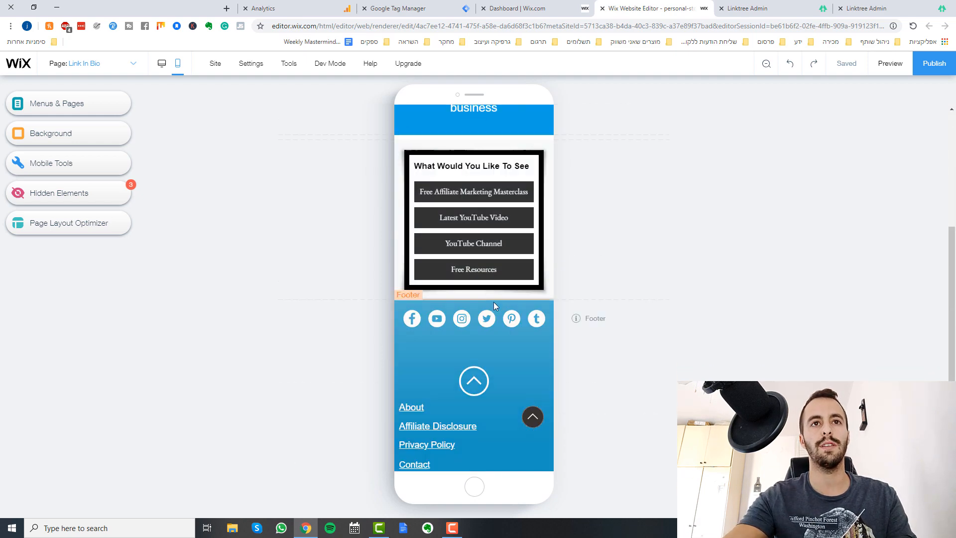
Try moving the mobile Free Resources button slightly, and inspect the Page Layout Optimizer without running it
{"action": "mouse_move", "coordinate": [480, 273]}
{"action": "left_mouse_down"}
{"action": "mouse_move", "coordinate": [454, 277]}
{"action": "mouse_move", "coordinate": [487, 276]}
{"action": "left_mouse_up"}
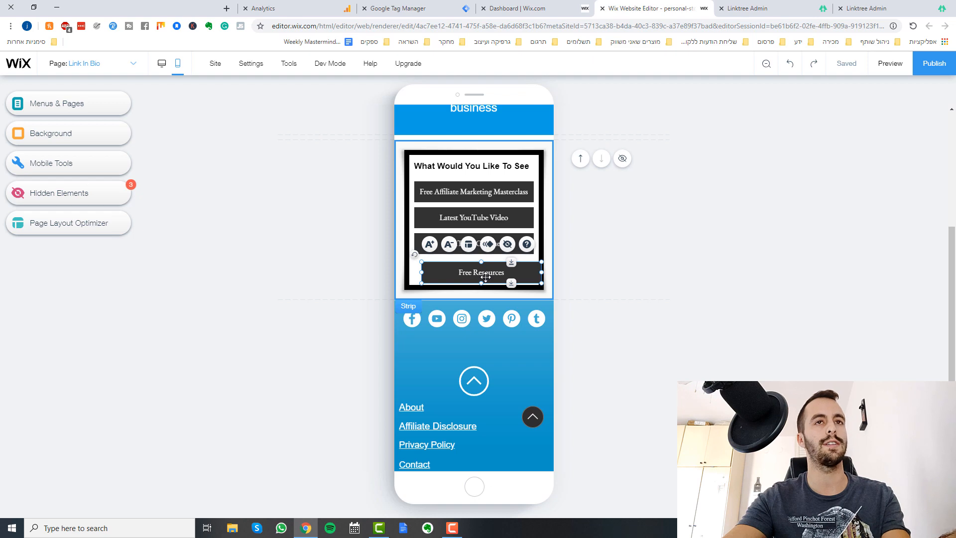
{"action": "left_click", "coordinate": [116, 235]}
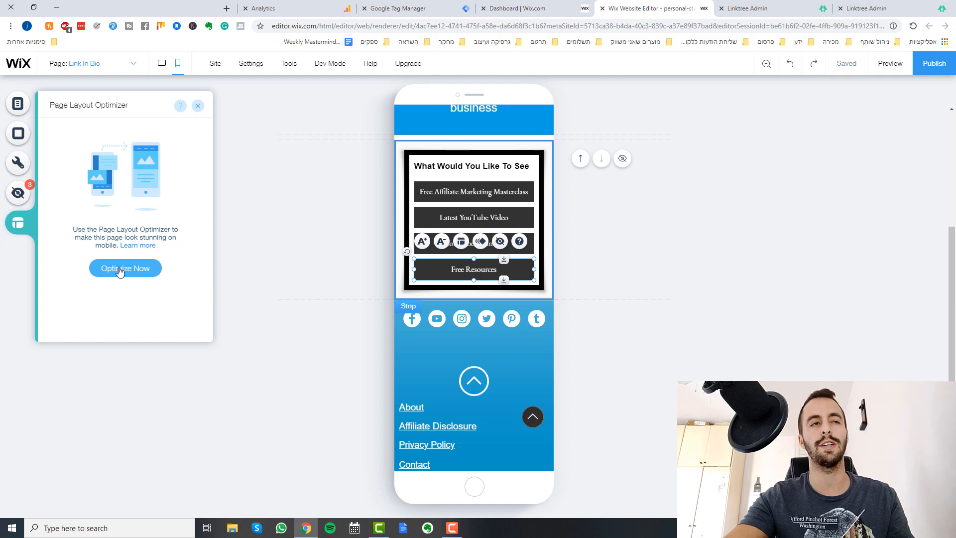
{"action": "left_click", "coordinate": [290, 252]}
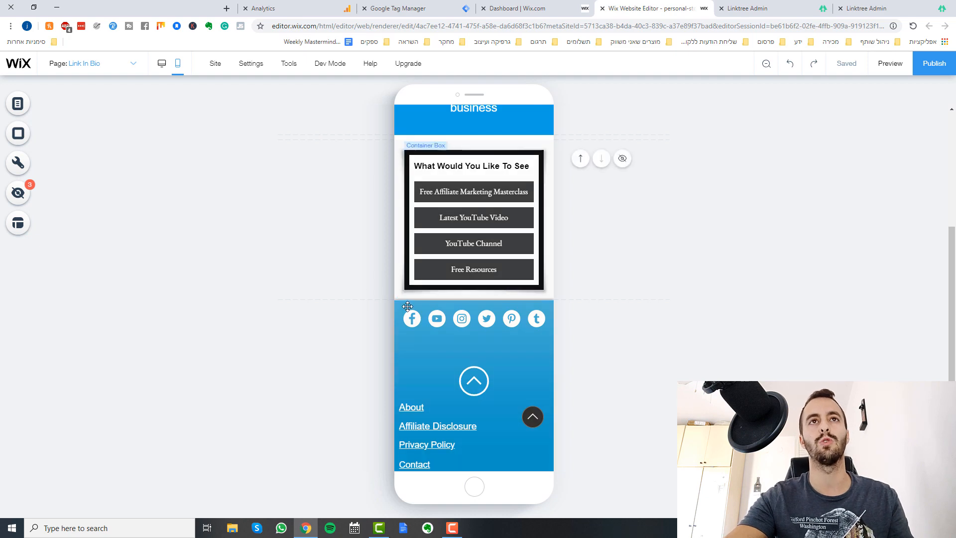
Return to the desktop version of the Link In Bio page and compare its buttons with the link list in Linktree Admin
{"action": "scroll", "coordinate": [500, 334], "scroll_direction": "up", "scroll_amount": 5}
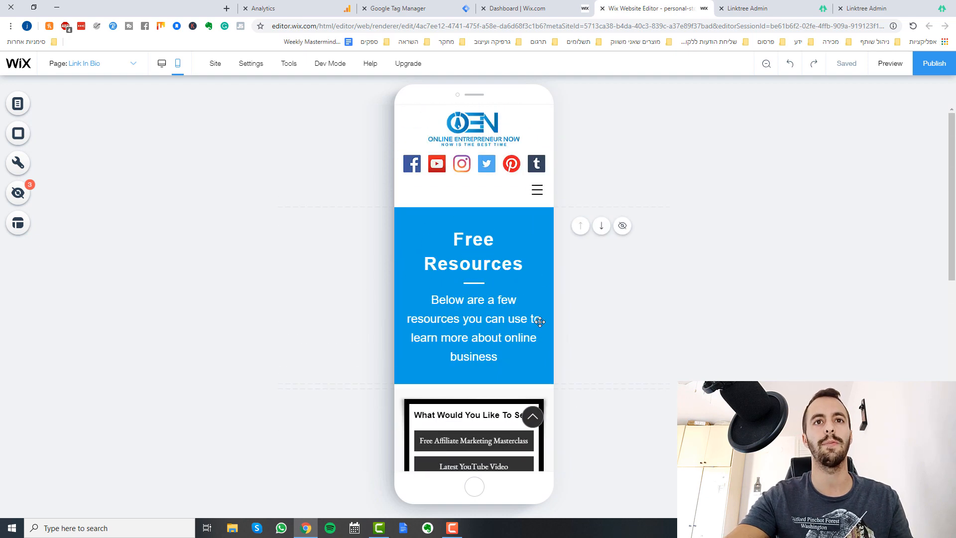
{"action": "left_click", "coordinate": [162, 64]}
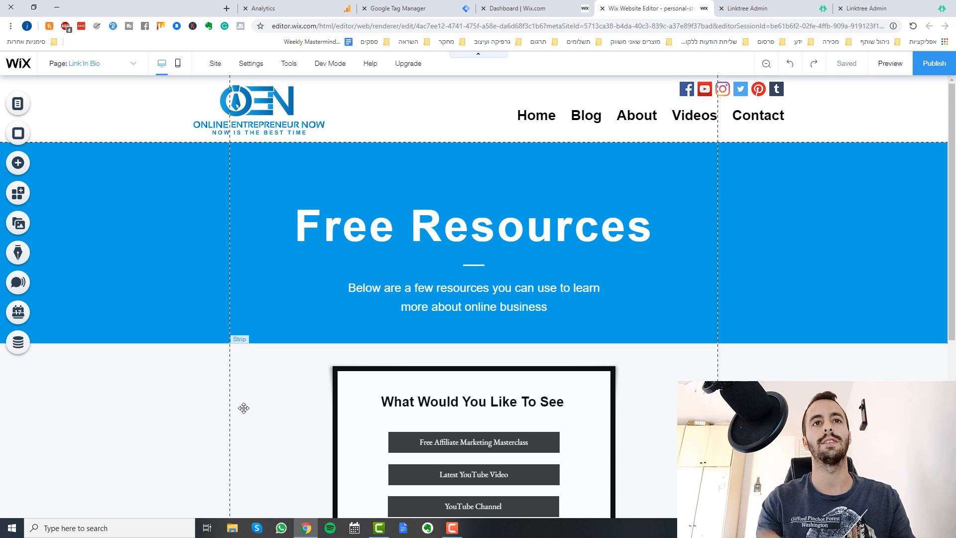
{"action": "scroll", "coordinate": [251, 406], "scroll_direction": "down", "scroll_amount": 2}
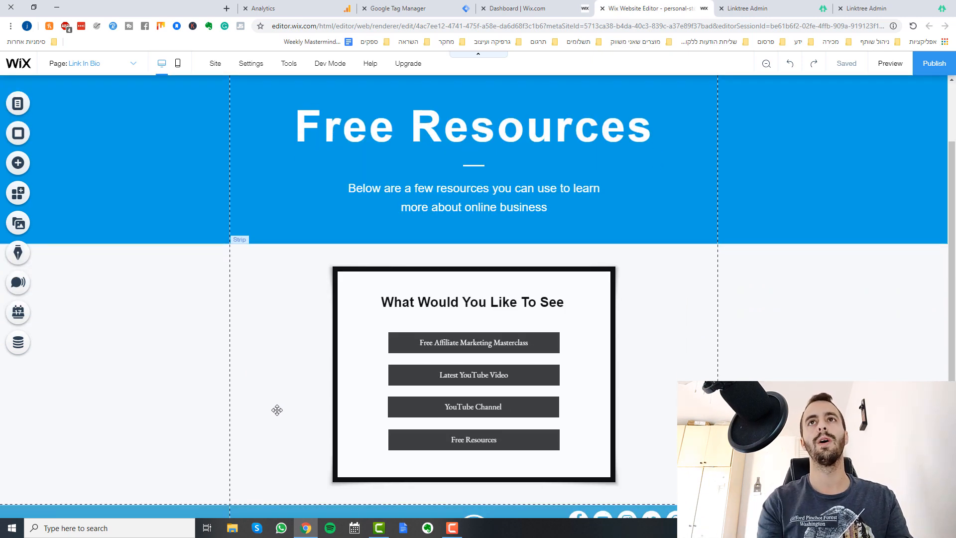
{"action": "left_click", "coordinate": [786, 9]}
{"action": "left_click", "coordinate": [875, 7]}
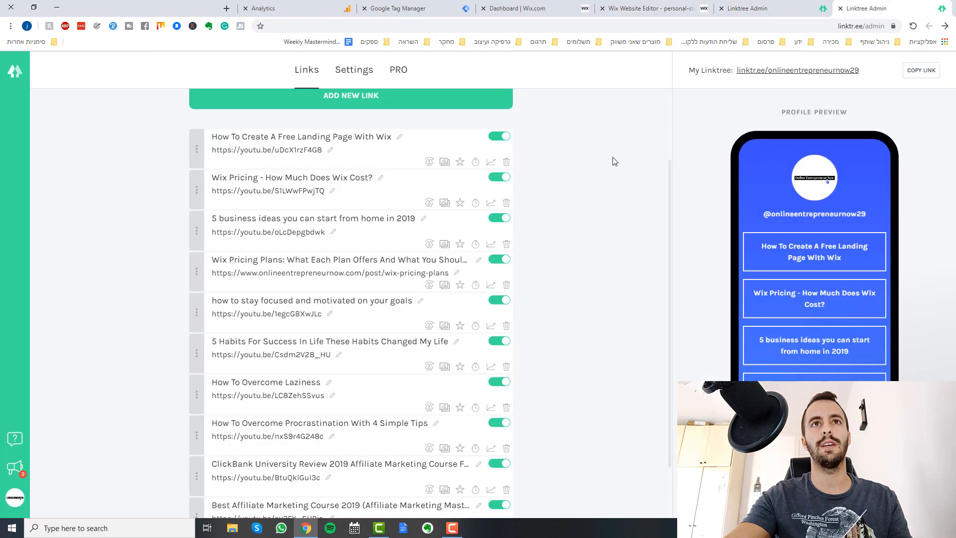
{"action": "left_click", "coordinate": [683, 10]}
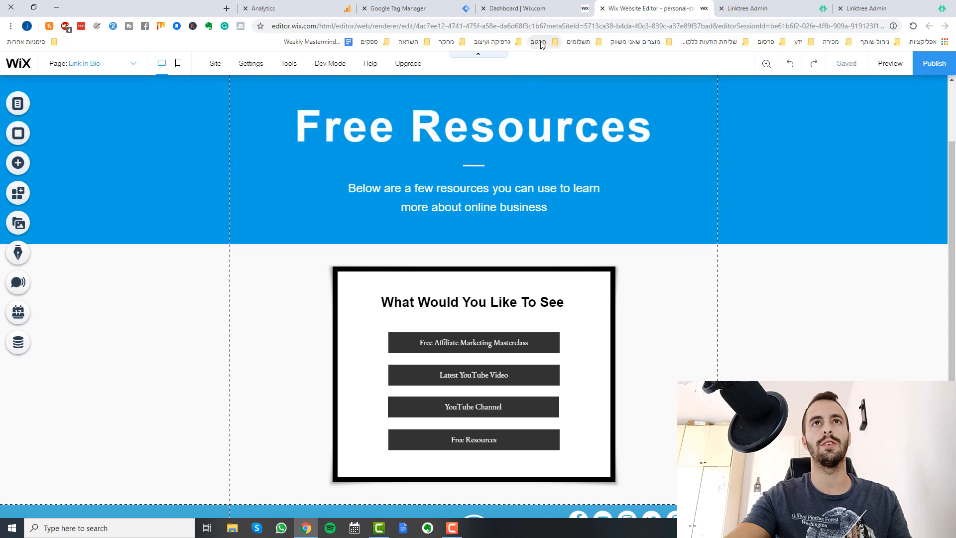
In the Wix dashboard's Marketing Integrations, open Google Analytics and review the instructions for connecting it to the site
{"action": "left_click", "coordinate": [550, 9]}
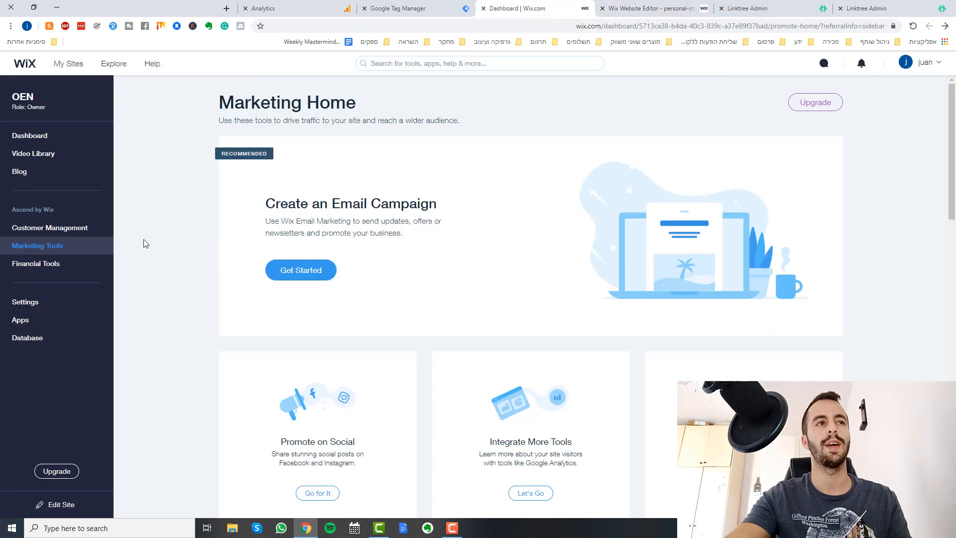
{"action": "left_click", "coordinate": [74, 254]}
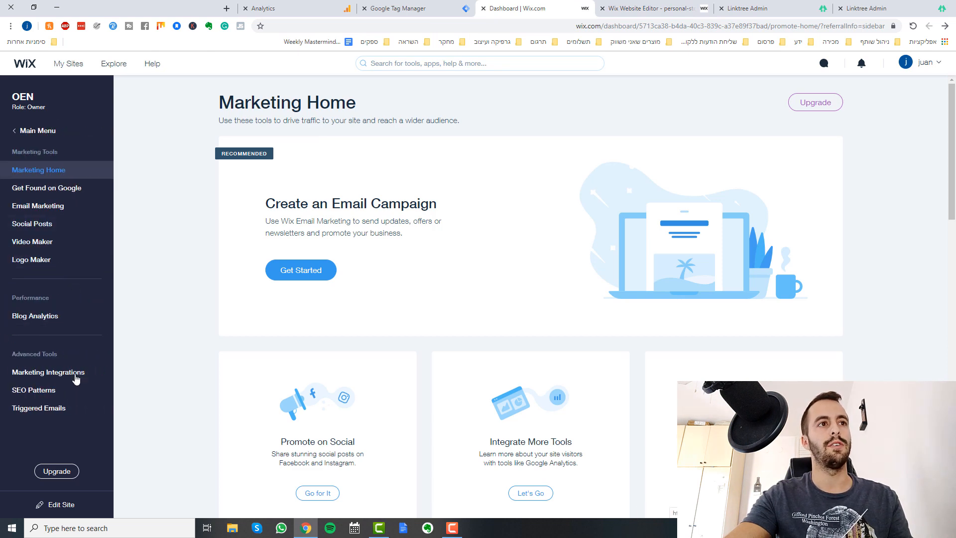
{"action": "left_click", "coordinate": [75, 374]}
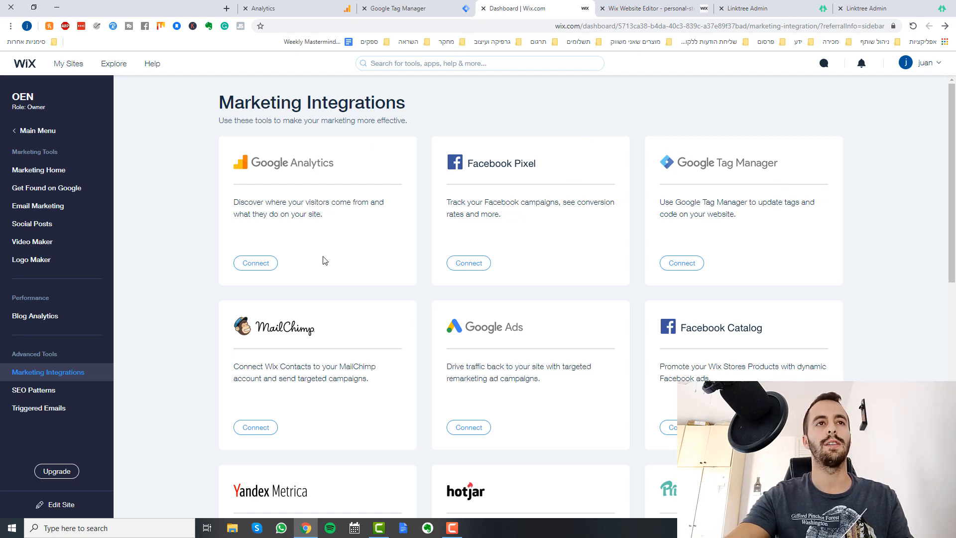
{"action": "left_click", "coordinate": [267, 265]}
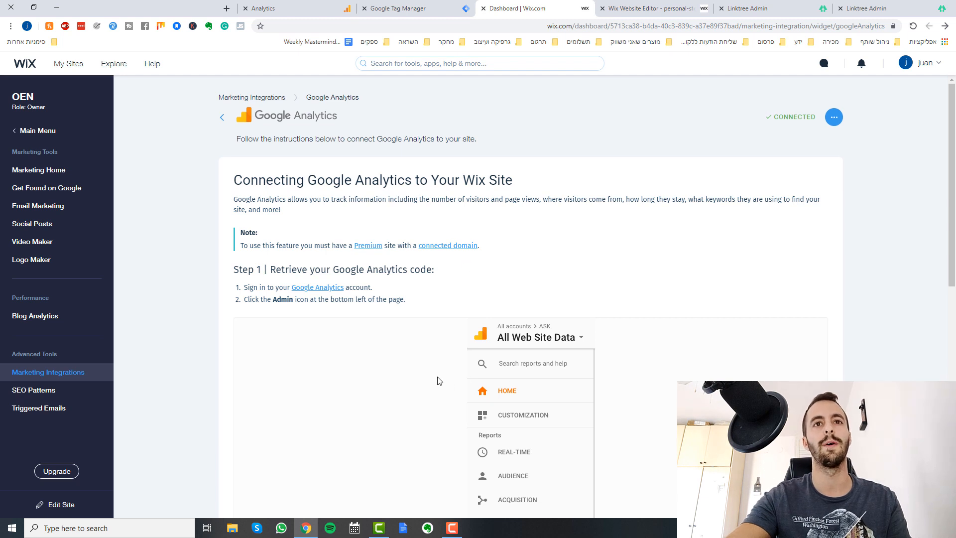
{"action": "left_click_drag", "start_coordinate": [952, 147], "coordinate": [952, 171]}
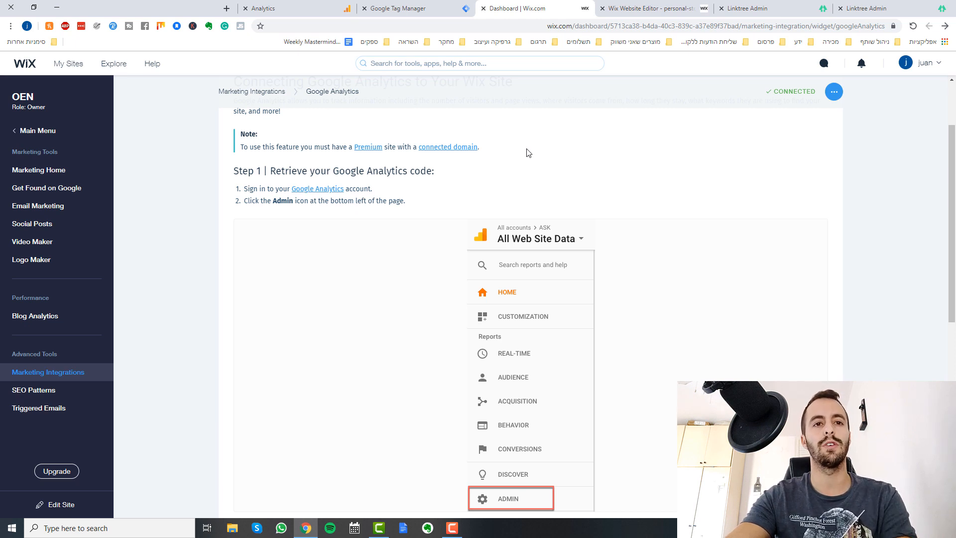
Switch to Google Tag Manager and inspect the workspace's built-in variables, including the Clicks group, leaving them as configured
{"action": "left_click", "coordinate": [461, 14]}
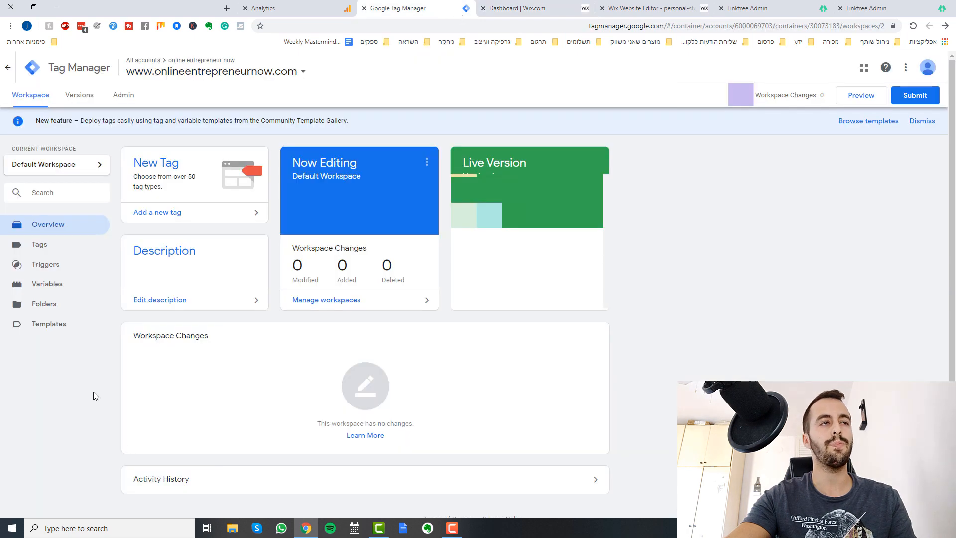
{"action": "left_click", "coordinate": [81, 286]}
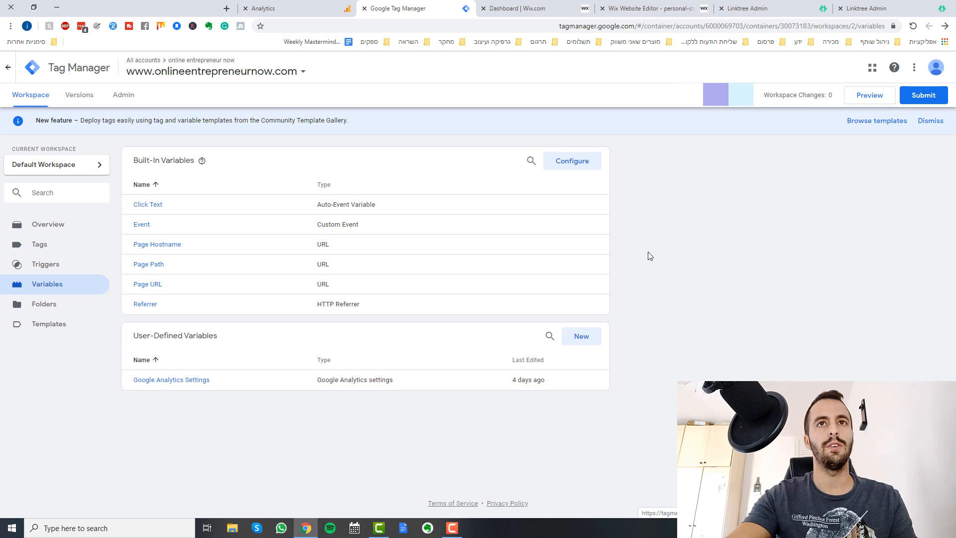
{"action": "left_click", "coordinate": [584, 166]}
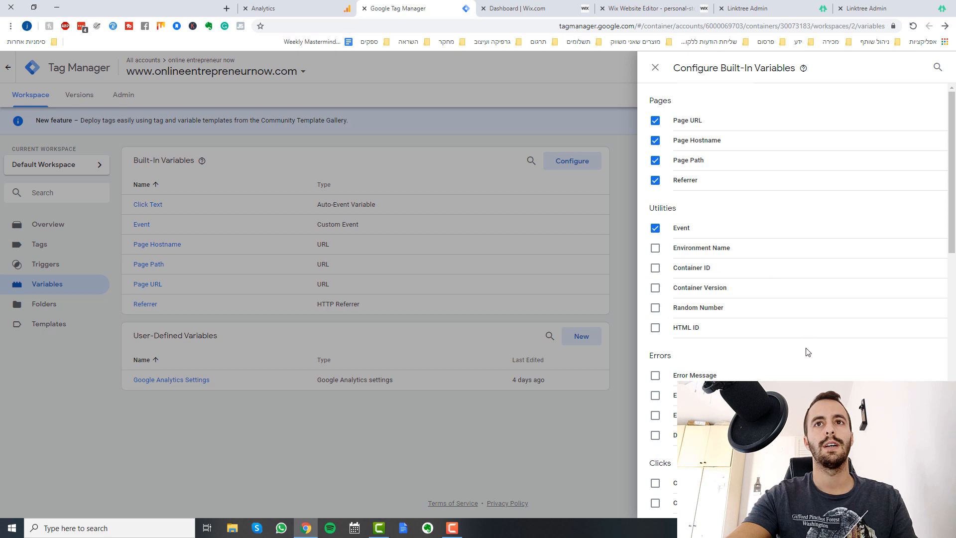
{"action": "scroll", "coordinate": [808, 353], "scroll_direction": "down", "scroll_amount": 4}
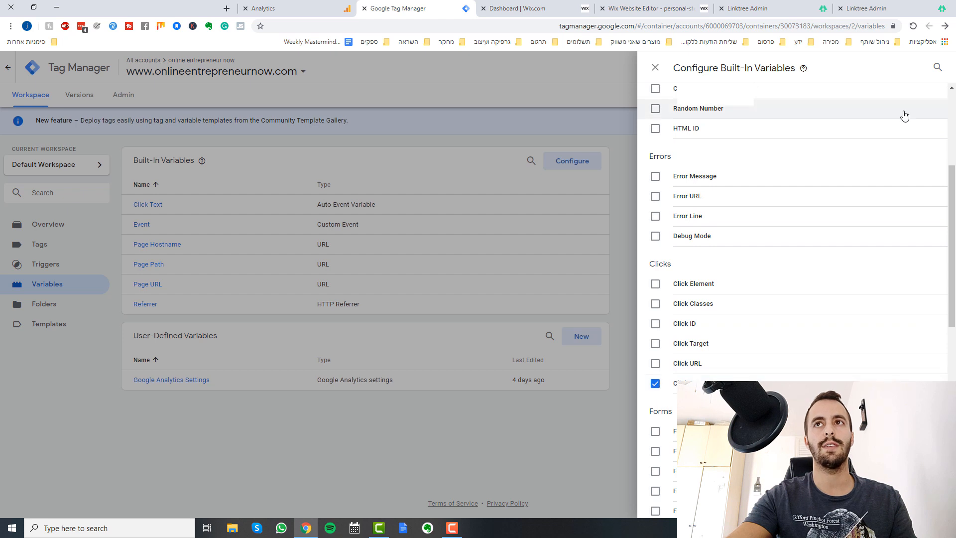
{"action": "left_click", "coordinate": [655, 69]}
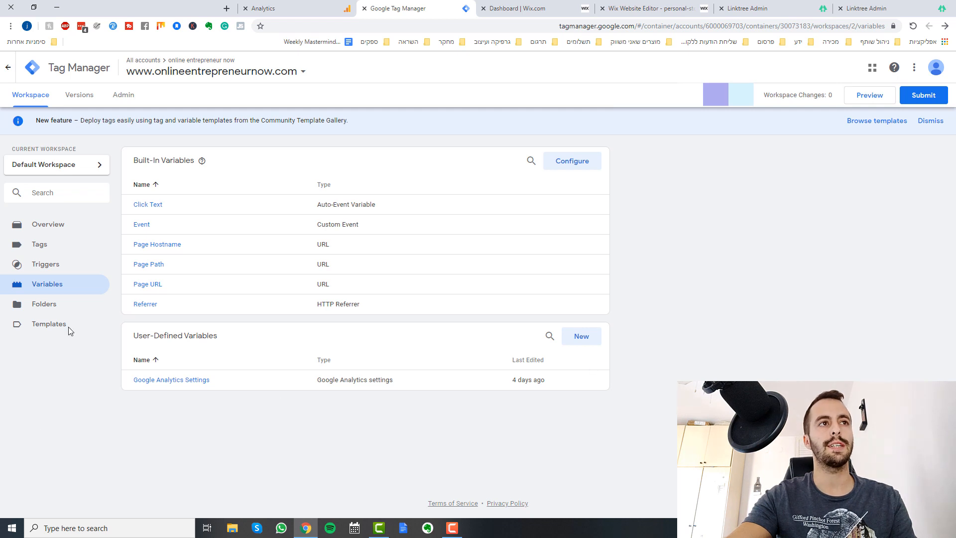
Create a new trigger of type Click - All Elements that fires on Some Clicks
{"action": "left_click", "coordinate": [88, 269]}
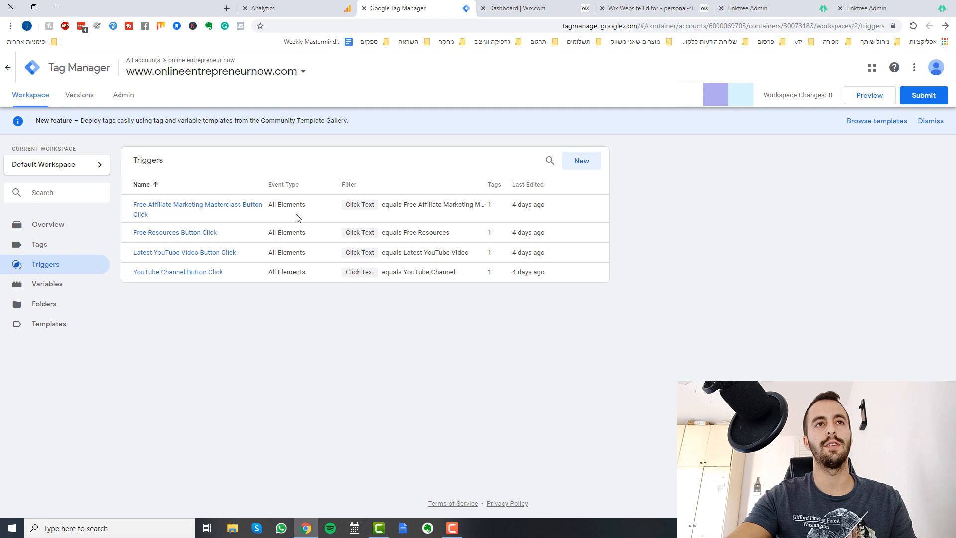
{"action": "mouse_move", "coordinate": [525, 208]}
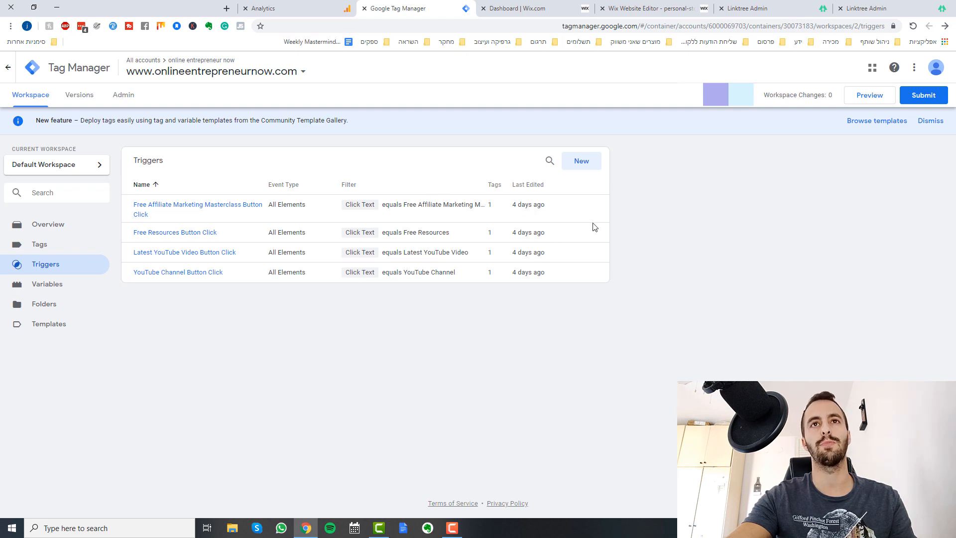
{"action": "left_click", "coordinate": [582, 161]}
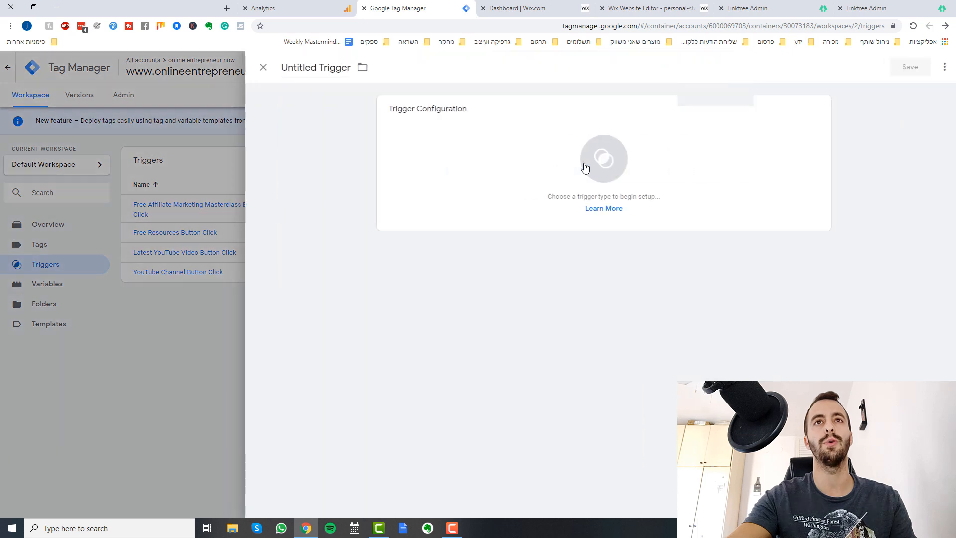
{"action": "left_click", "coordinate": [526, 177]}
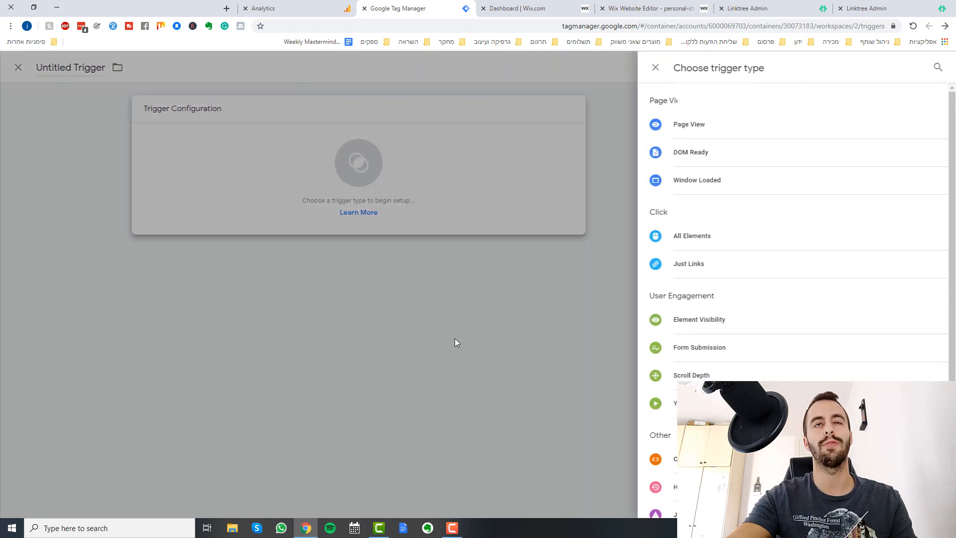
{"action": "left_click", "coordinate": [723, 243]}
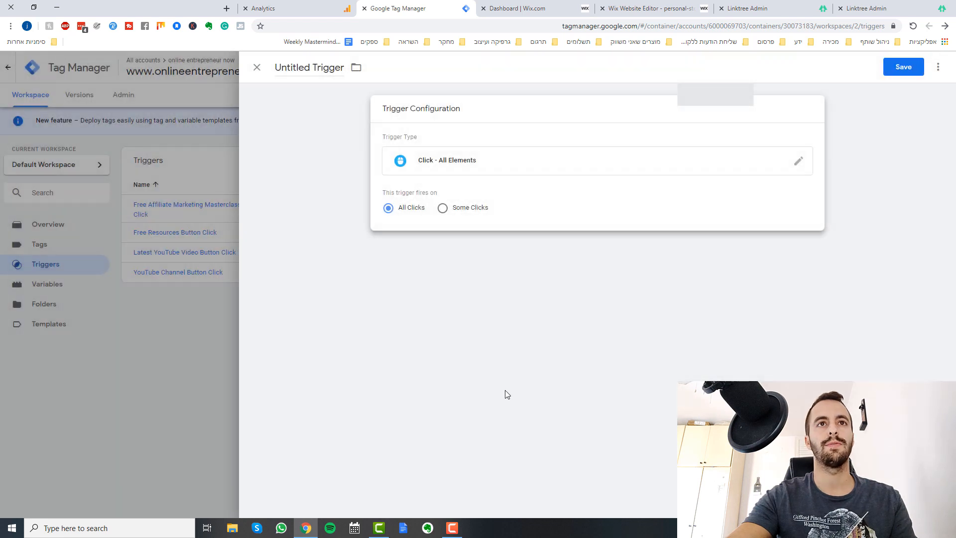
{"action": "left_click", "coordinate": [443, 210]}
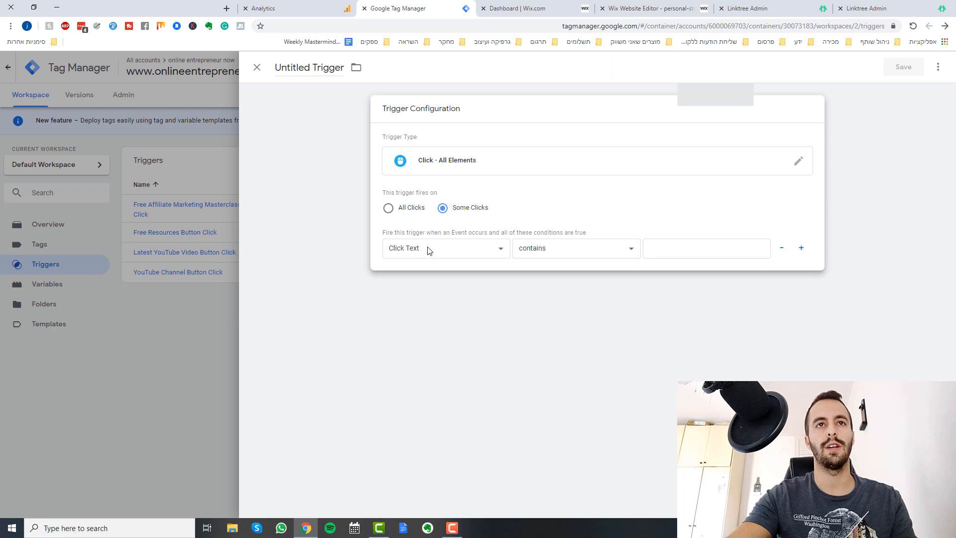
Set the trigger's firing condition to the Click Text variable with the equals operator
{"action": "left_click", "coordinate": [425, 251]}
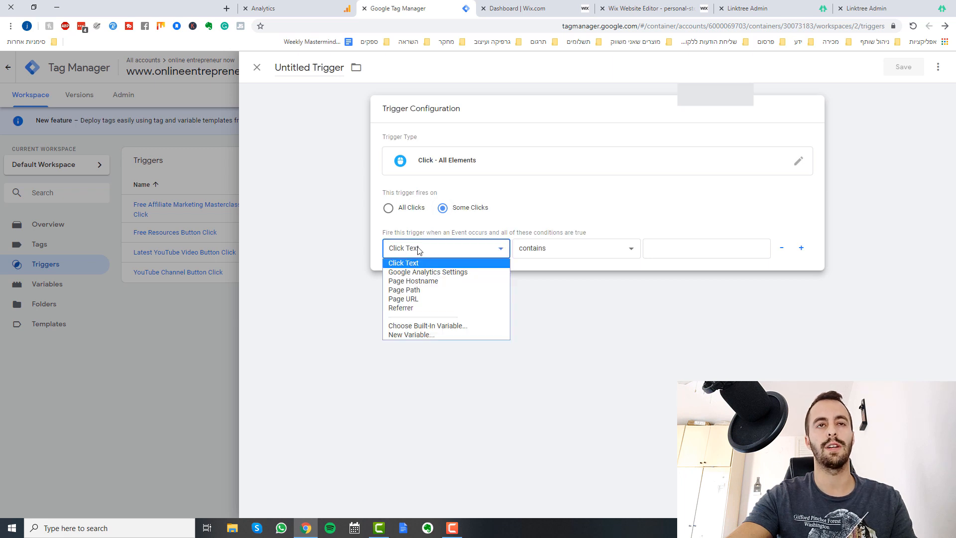
{"action": "left_click", "coordinate": [454, 250]}
{"action": "left_click", "coordinate": [557, 257]}
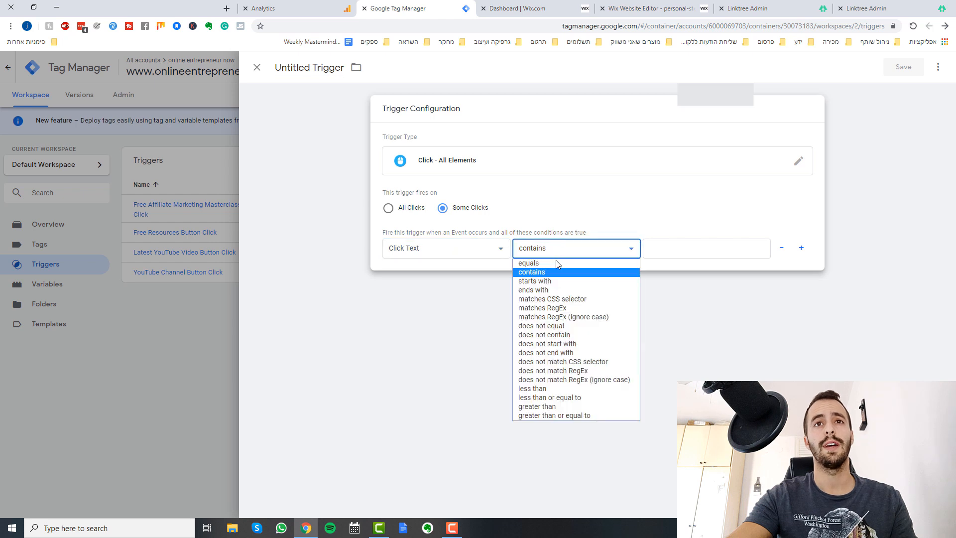
{"action": "left_click", "coordinate": [592, 262]}
{"action": "left_click", "coordinate": [670, 250]}
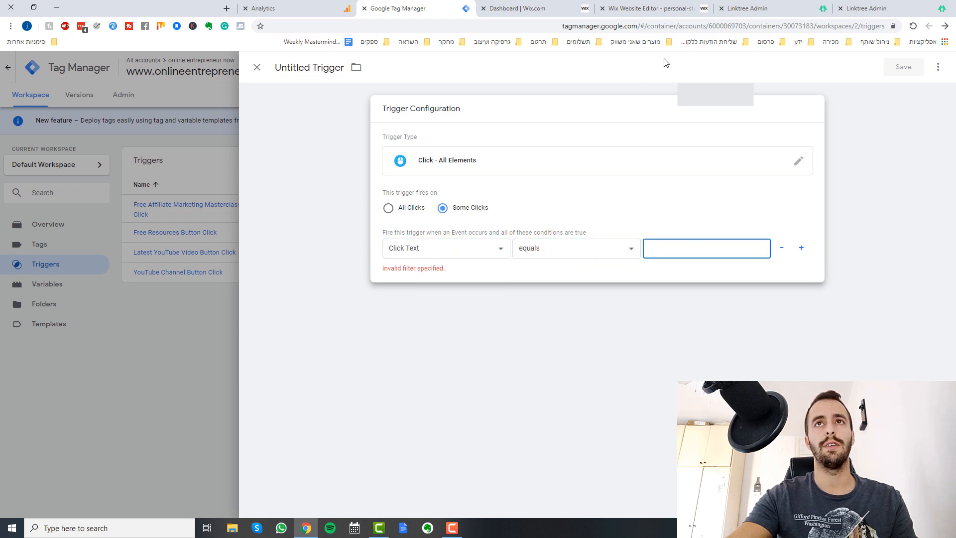
In the Wix editor, copy the word "Marketing" from the Free Affiliate Marketing Masterclass button's text
{"action": "left_click", "coordinate": [547, 4]}
{"action": "left_click", "coordinate": [631, 7]}
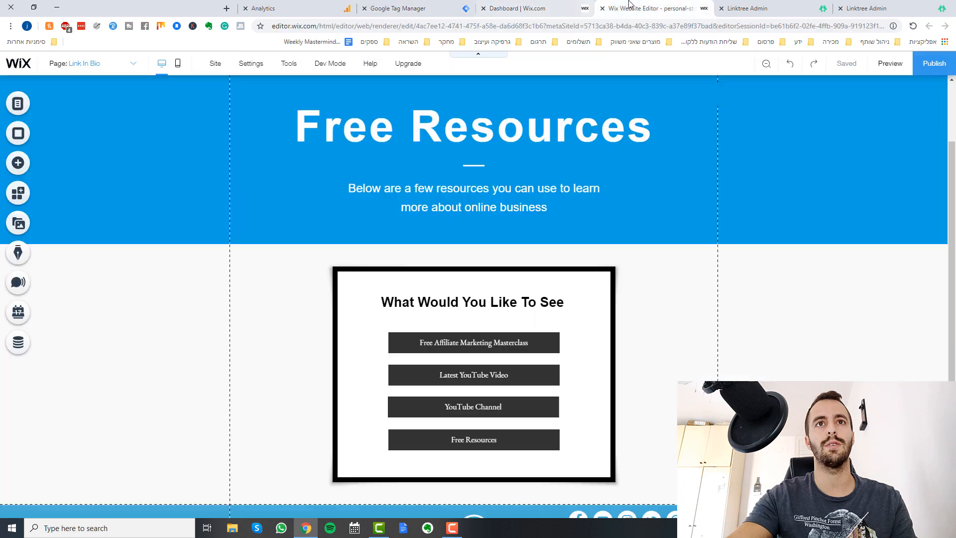
{"action": "double_click", "coordinate": [442, 353]}
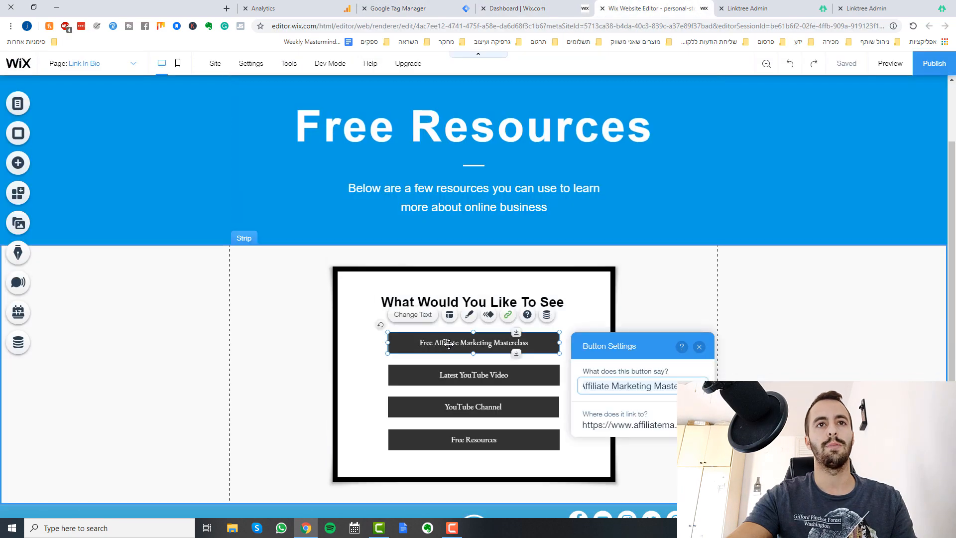
{"action": "double_click", "coordinate": [629, 387]}
{"action": "key", "text": "ctrl+c"}
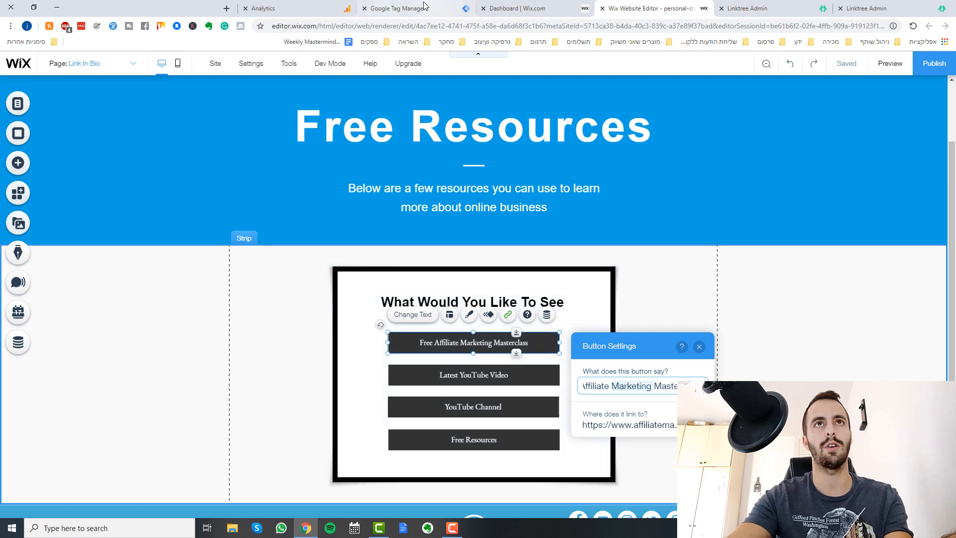
Copy the full button text from the Wix editor and set the trigger's Click Text value in Google Tag Manager to "Free Affiliate Marketing Masterclass"
{"action": "left_click", "coordinate": [398, 9]}
{"action": "key", "text": "ctrl+v"}
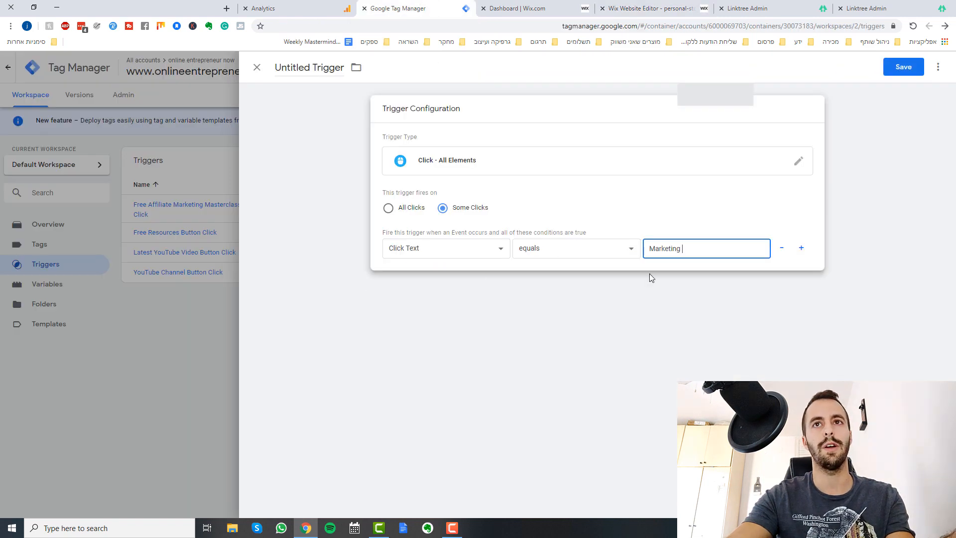
{"action": "left_click", "coordinate": [665, 12]}
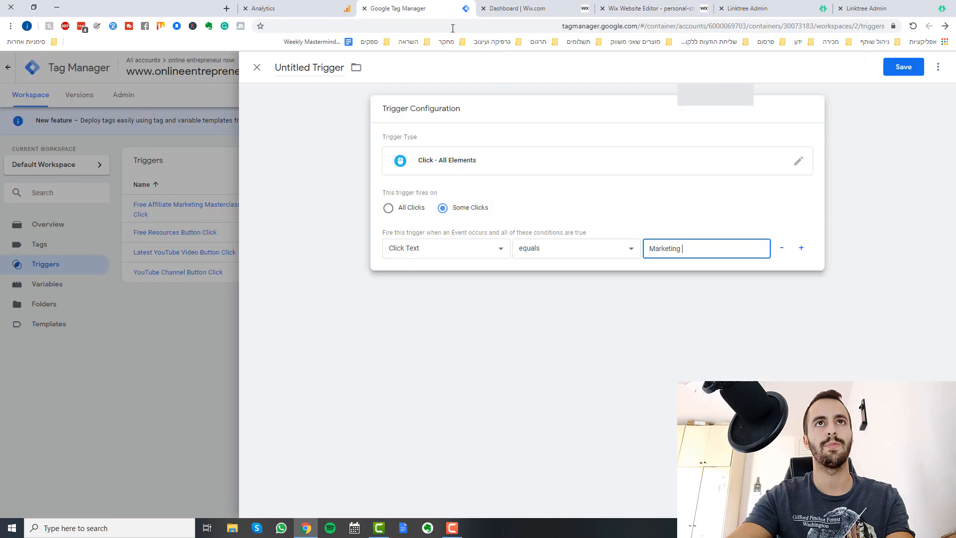
{"action": "left_click", "coordinate": [426, 7]}
{"action": "key", "text": "ctrl+a"}
{"action": "type", "text": "Free Affiliate Marketing Masterclass"}
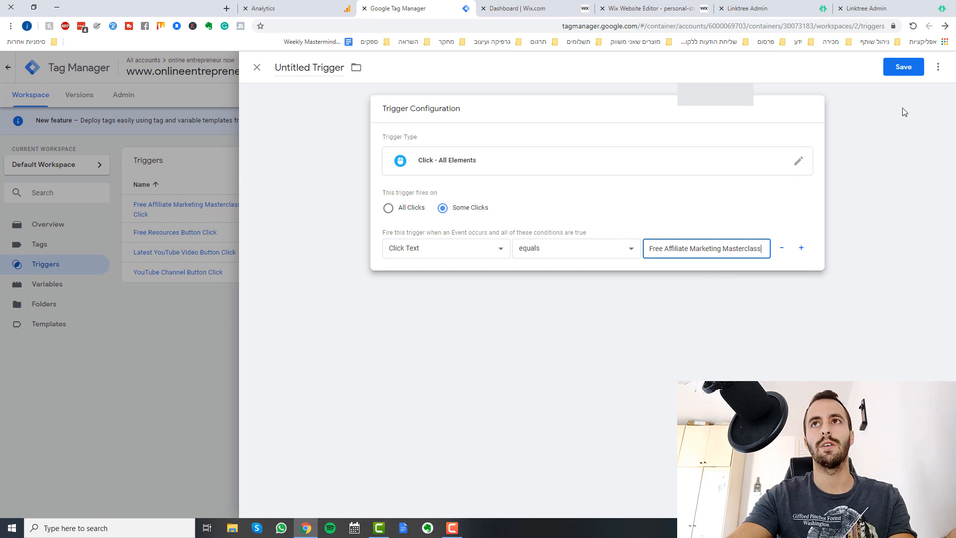
Save the trigger under the name "Free Affiliate Marketing Masterclass Test"
{"action": "left_click", "coordinate": [908, 70]}
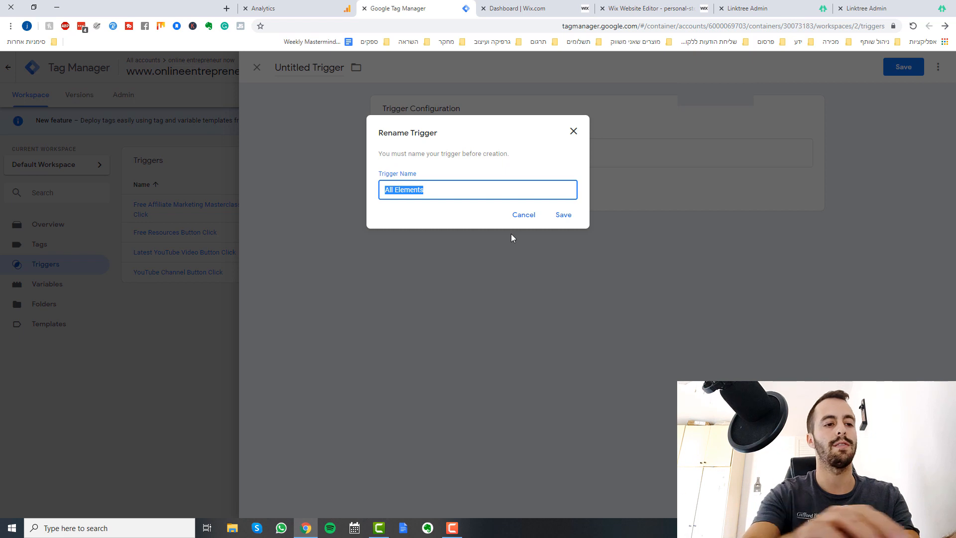
{"action": "type", "text": "Free Affiliate Marketing Masterclass"}
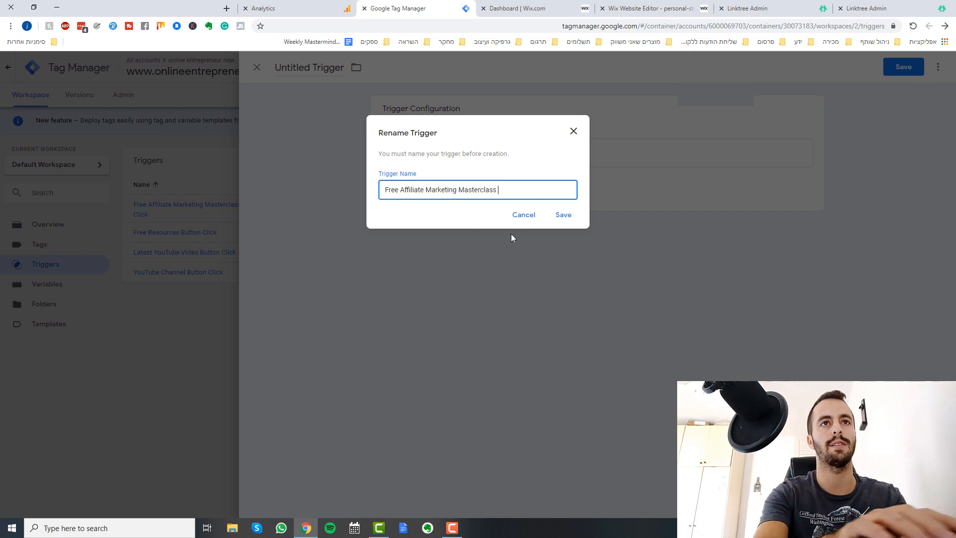
{"action": "type", "text": "Test"}
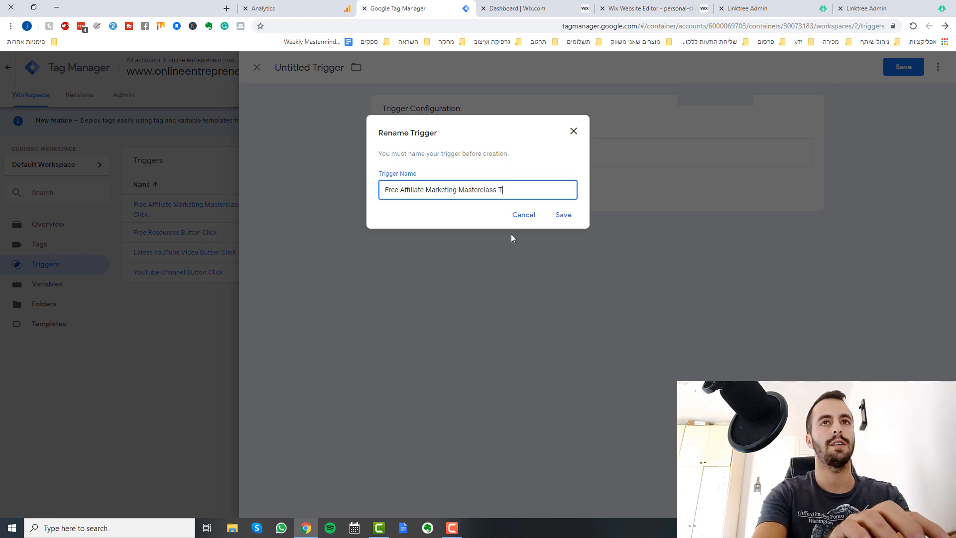
{"action": "left_click", "coordinate": [552, 219]}
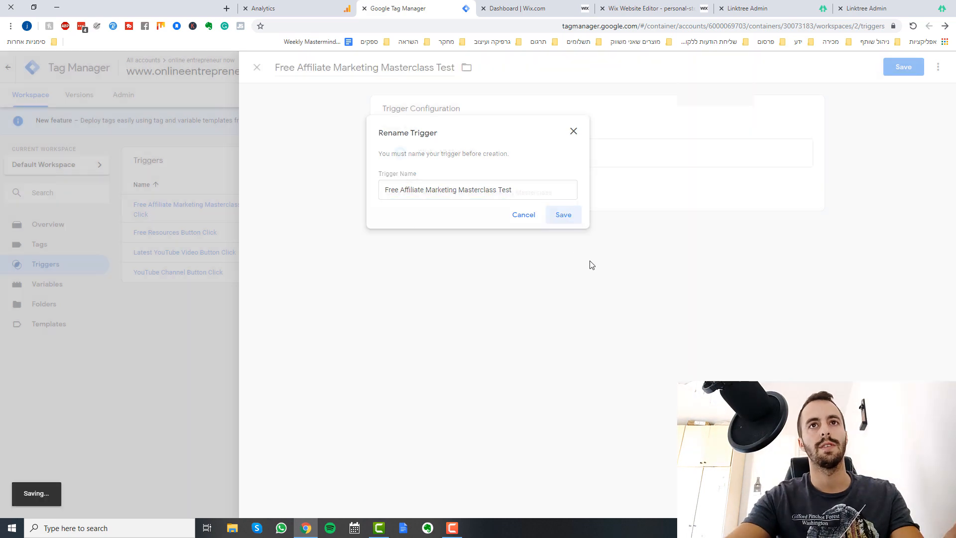
{"action": "left_click", "coordinate": [257, 67]}
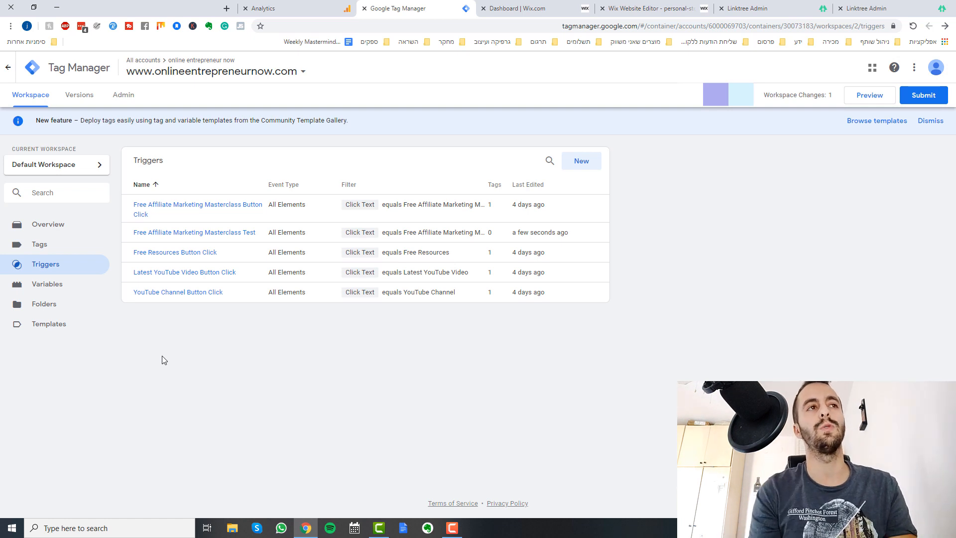
Create a new tag of type Google Analytics: Universal Analytics with the track type Event
{"action": "left_click", "coordinate": [63, 255]}
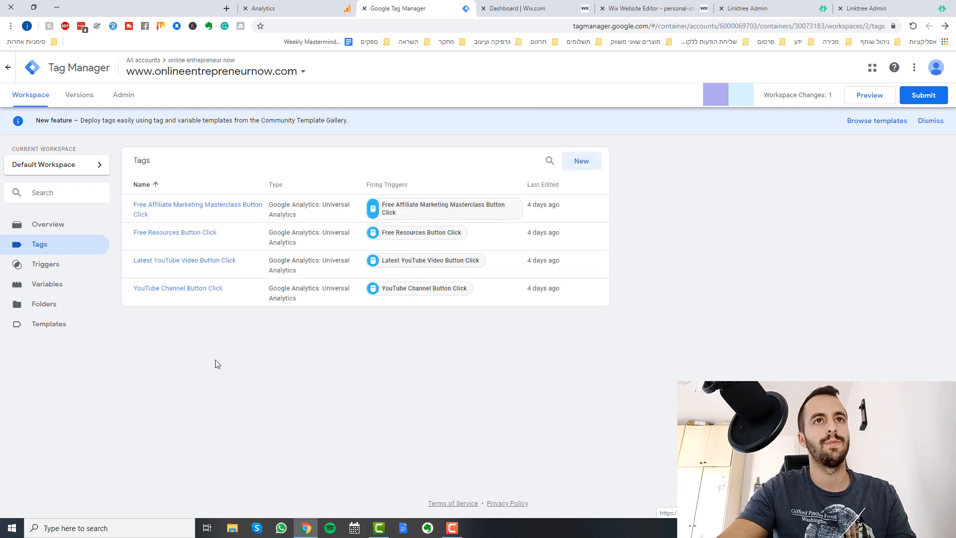
{"action": "left_click", "coordinate": [589, 170]}
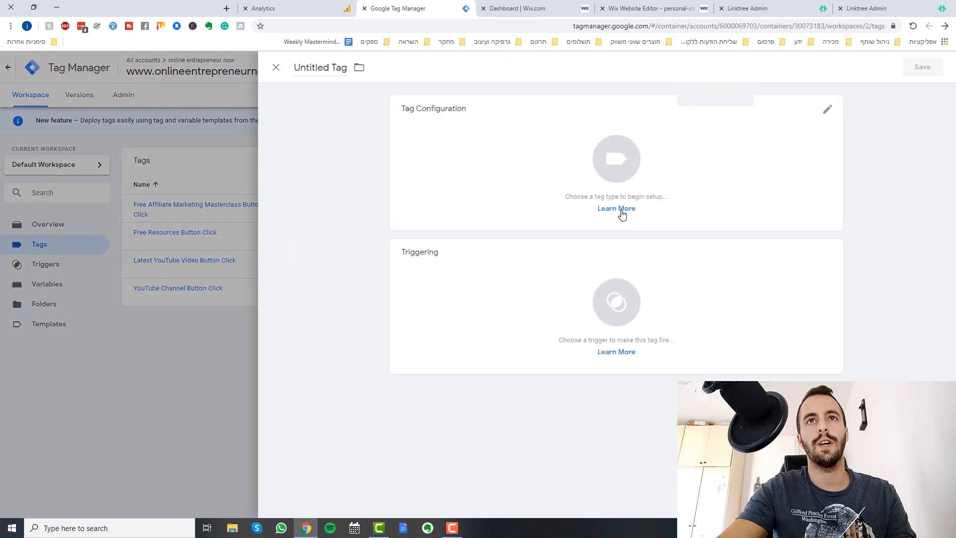
{"action": "left_click", "coordinate": [510, 206]}
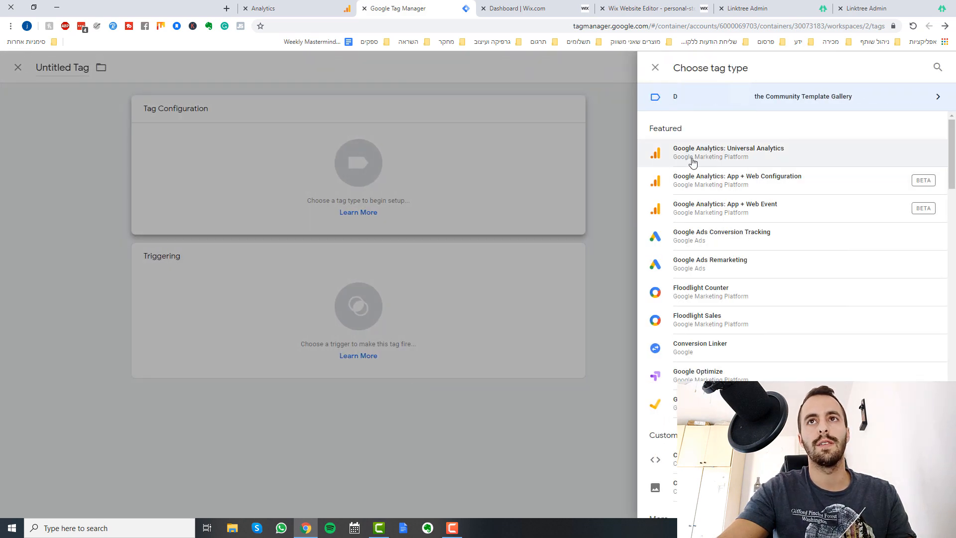
{"action": "left_click", "coordinate": [693, 164]}
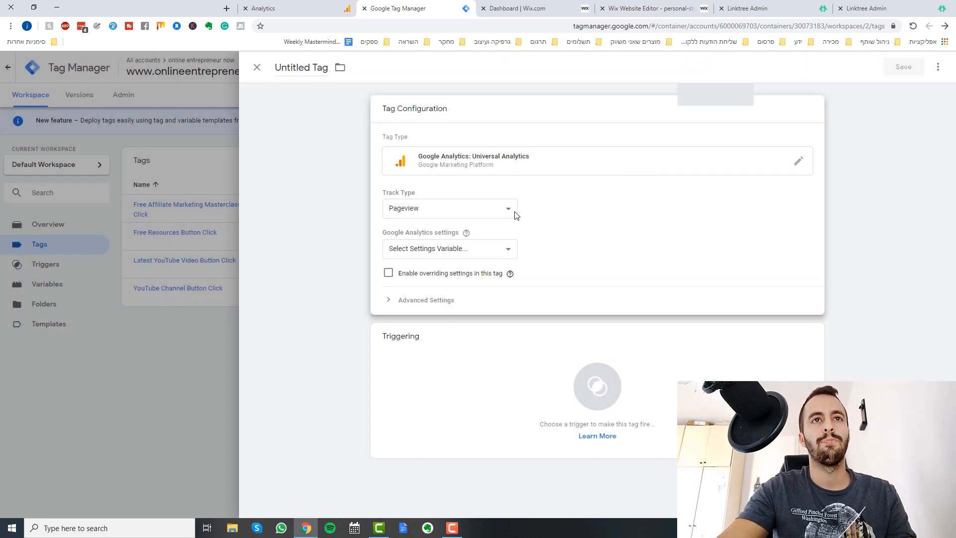
{"action": "left_click", "coordinate": [512, 215]}
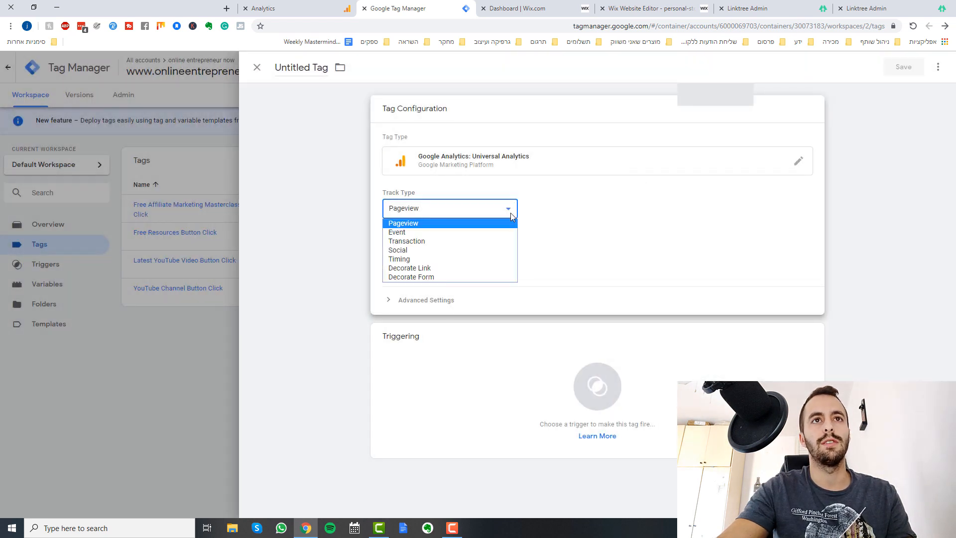
{"action": "left_click", "coordinate": [494, 232]}
Set the tag's event category to "Page Event", action to "Click" and label to "Free Affiliate Marketing Masterclass Click"
{"action": "left_click", "coordinate": [459, 259]}
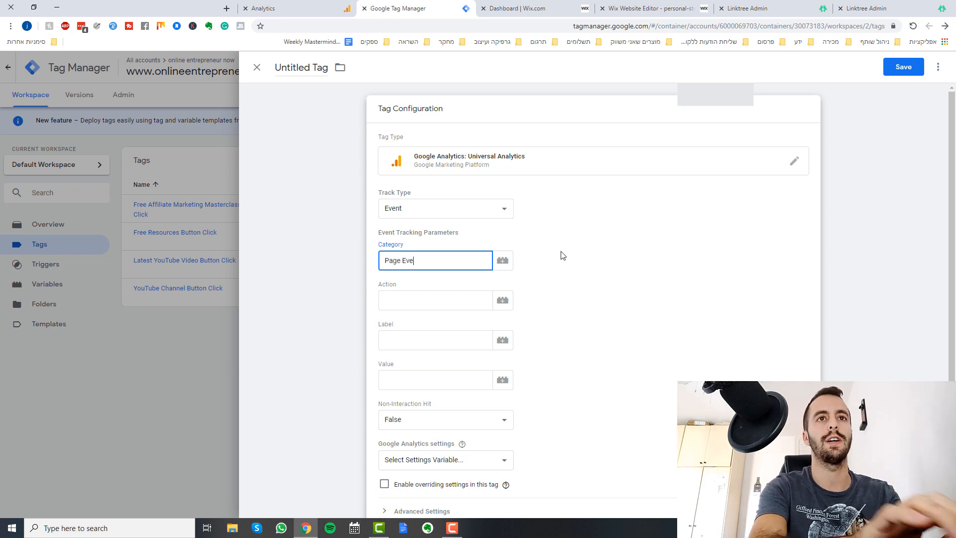
{"action": "left_click", "coordinate": [464, 300]}
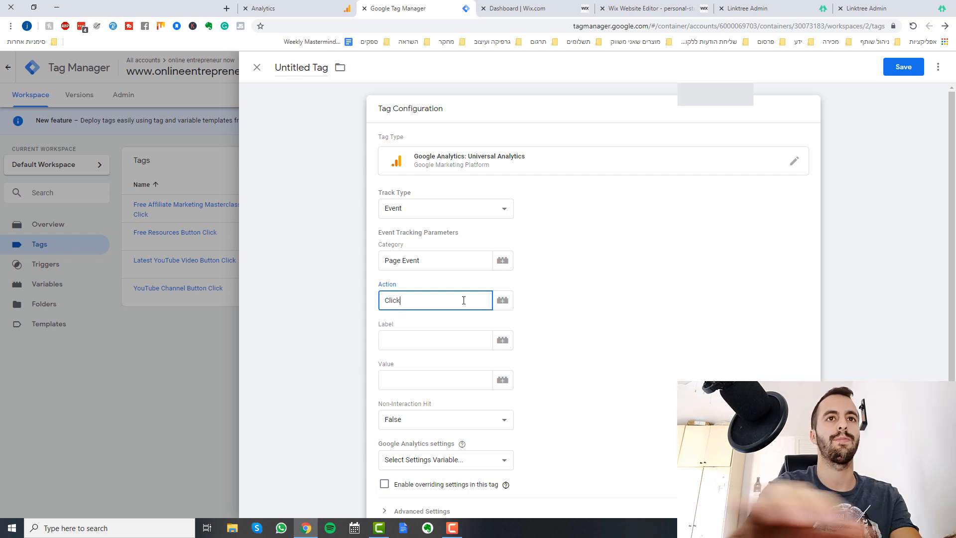
{"action": "left_click", "coordinate": [442, 339]}
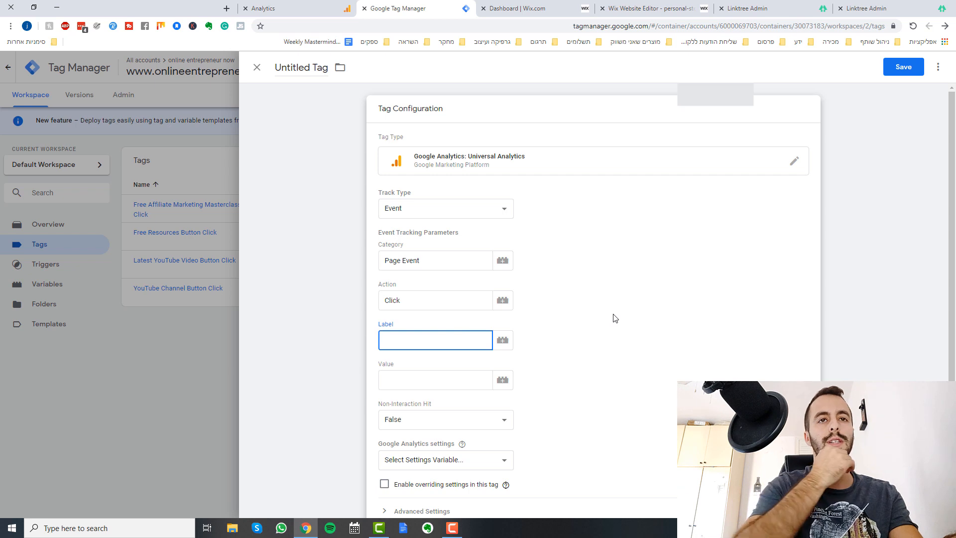
{"action": "type", "text": "Free Affiliate Marketing Masterclass"}
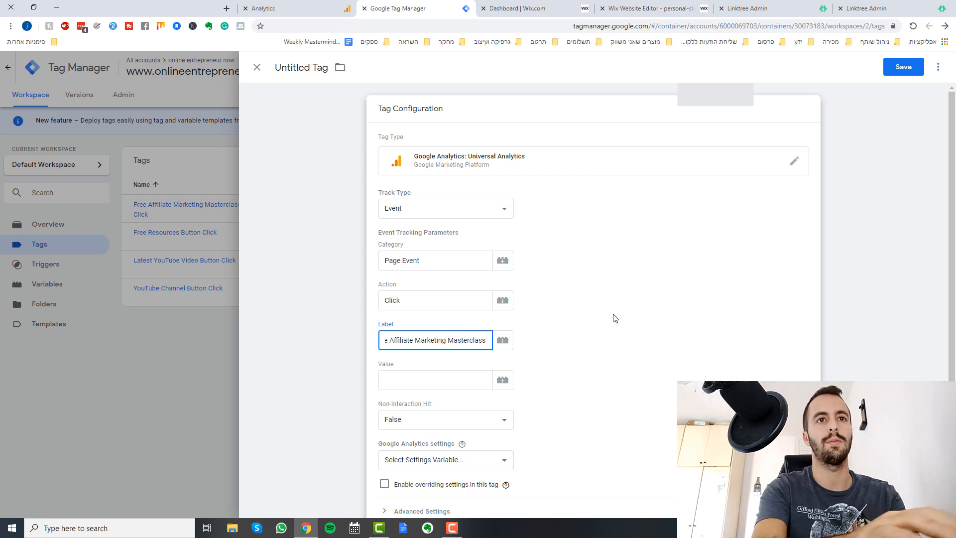
{"action": "type", "text": "Click"}
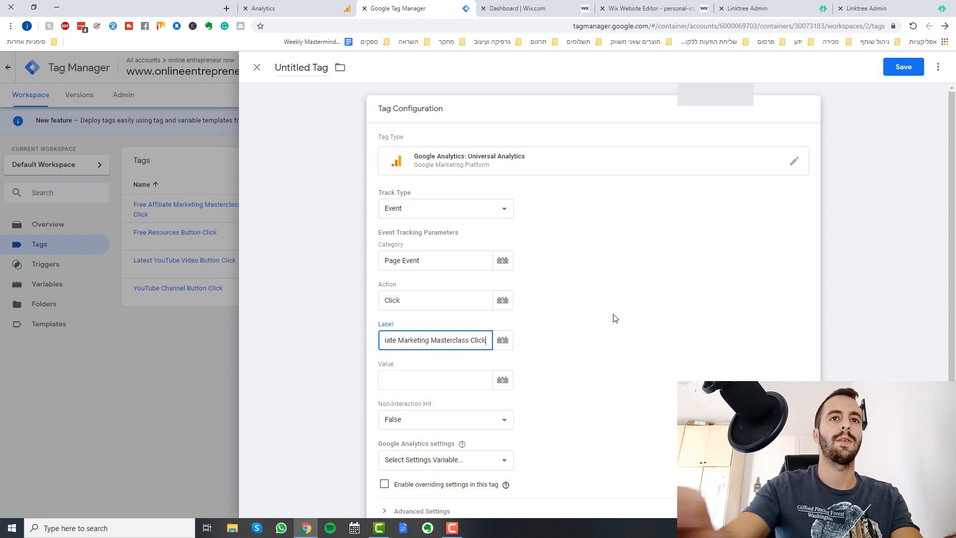
{"action": "left_click", "coordinate": [631, 352]}
{"action": "scroll", "coordinate": [533, 406], "scroll_direction": "down", "scroll_amount": 3}
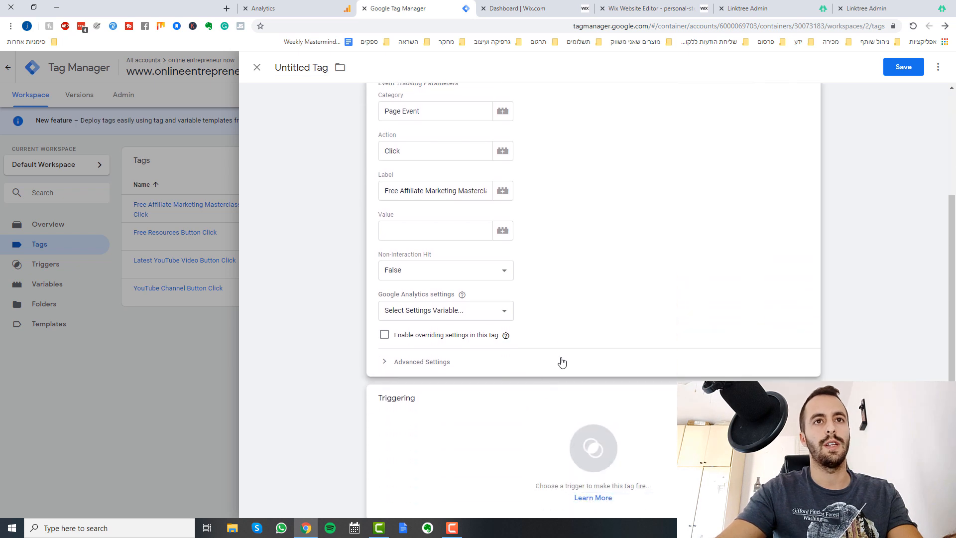
{"action": "scroll", "coordinate": [495, 331], "scroll_direction": "up", "scroll_amount": 1}
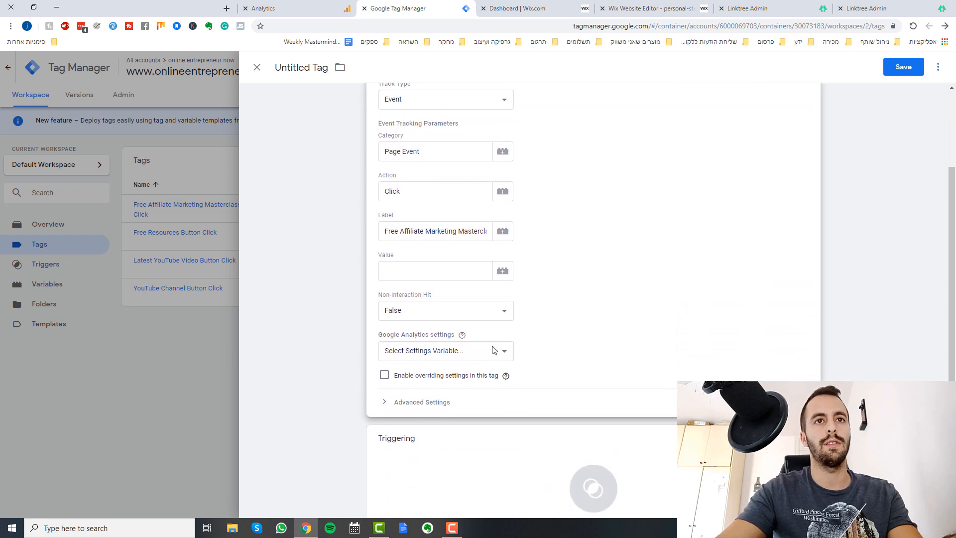
{"action": "left_click", "coordinate": [453, 367]}
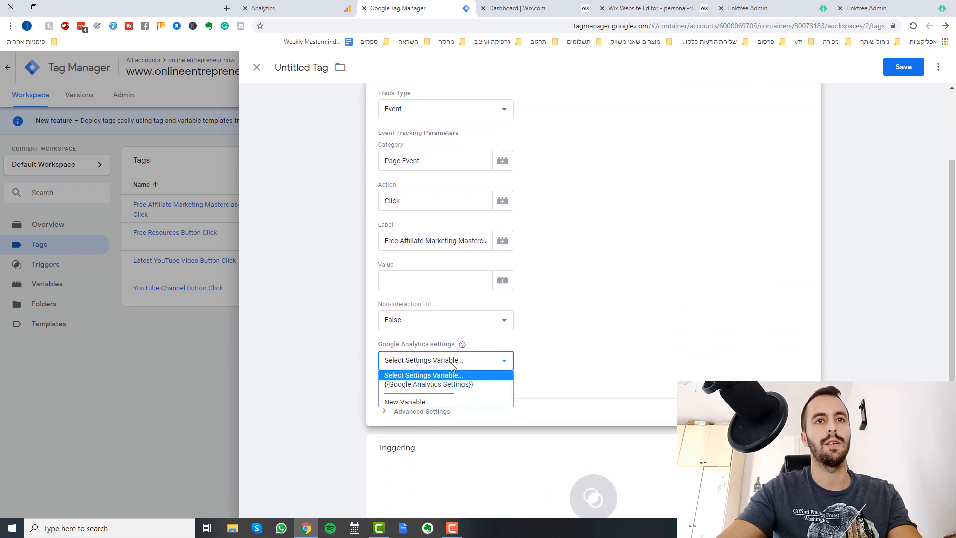
{"action": "left_click", "coordinate": [440, 402]}
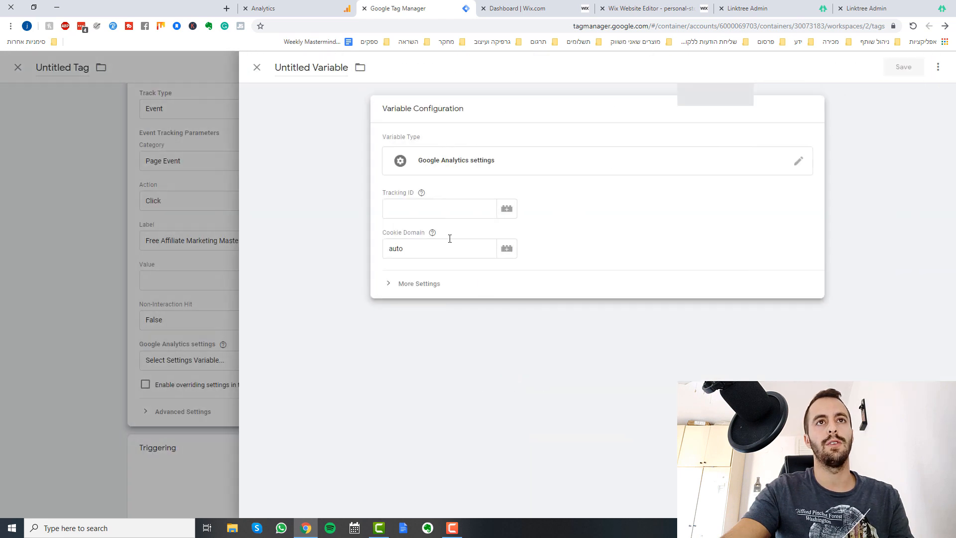
{"action": "left_click", "coordinate": [434, 212]}
{"action": "left_click", "coordinate": [439, 233]}
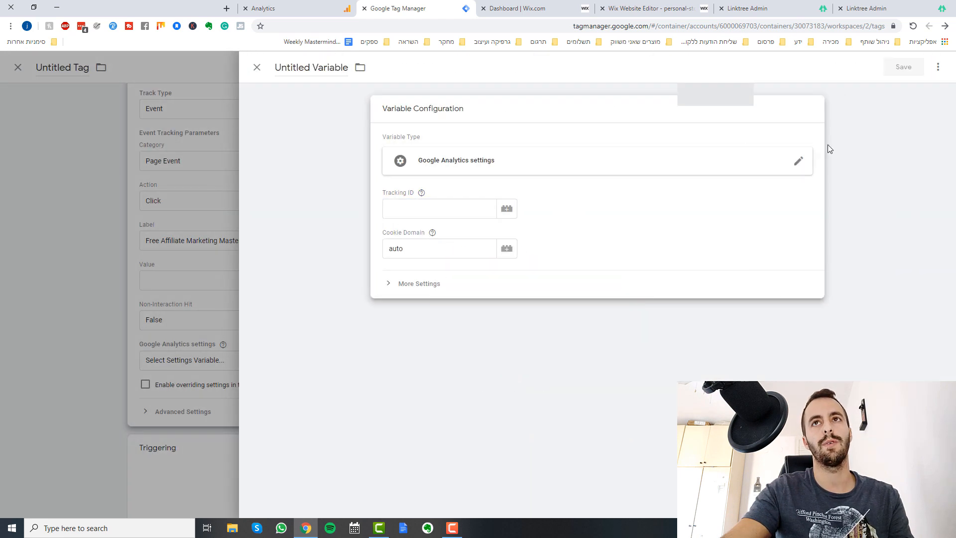
{"action": "left_click", "coordinate": [258, 68]}
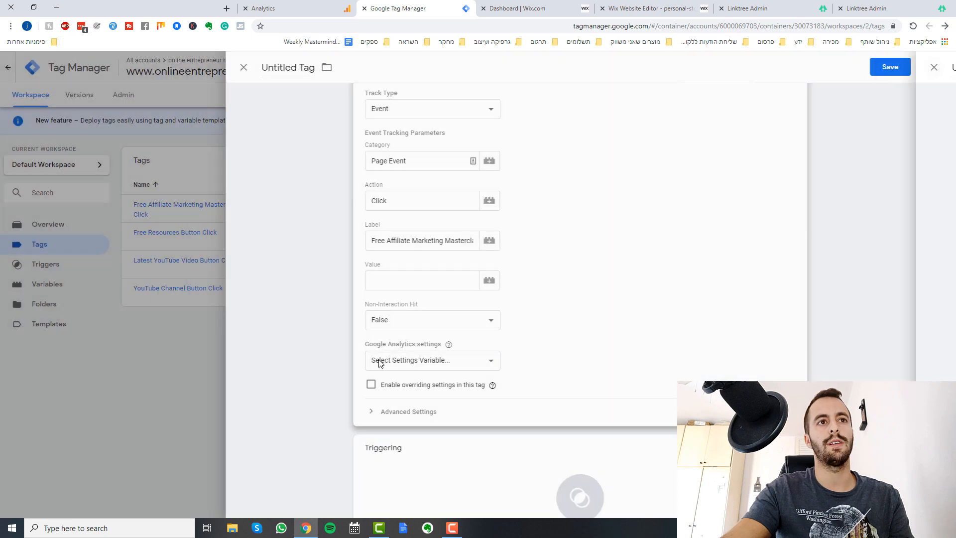
{"action": "left_click", "coordinate": [385, 385]}
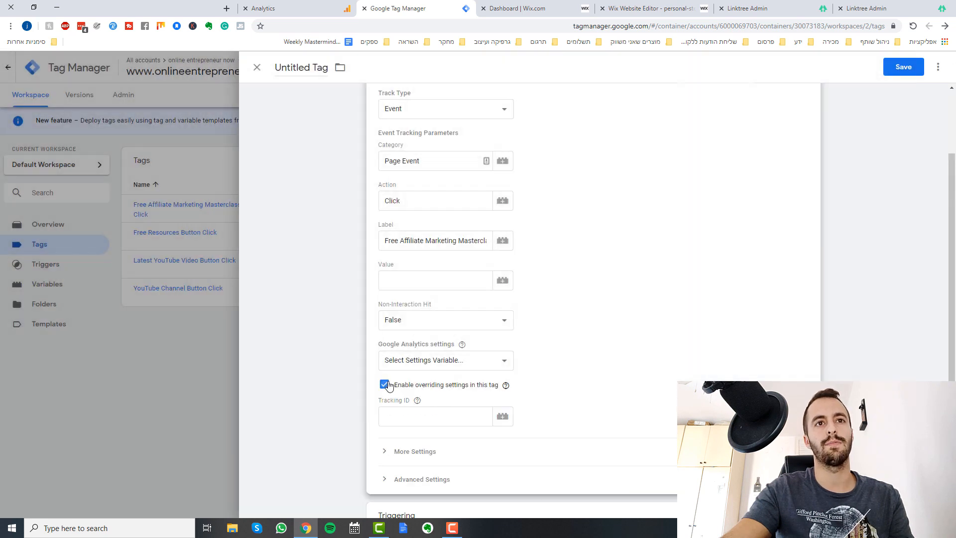
{"action": "left_click", "coordinate": [489, 424]}
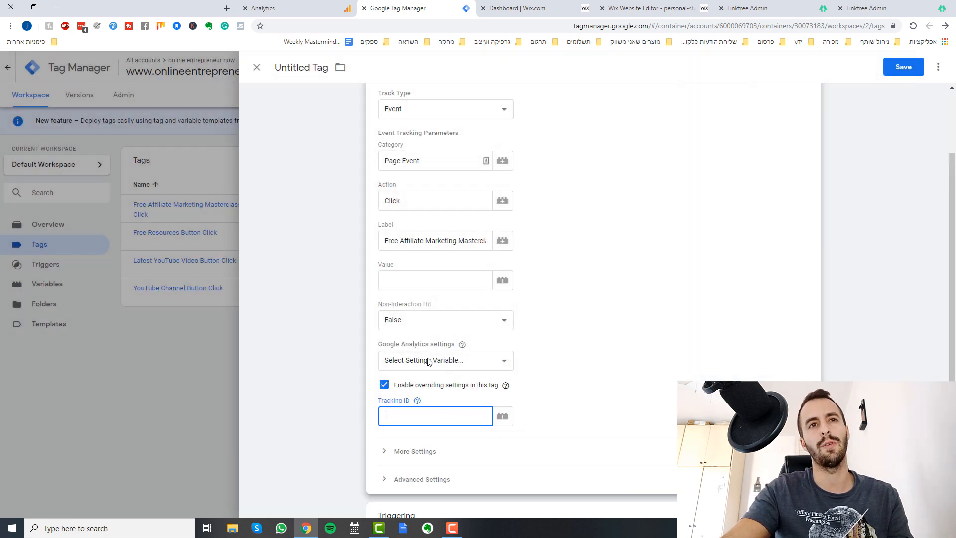
{"action": "left_click", "coordinate": [386, 387]}
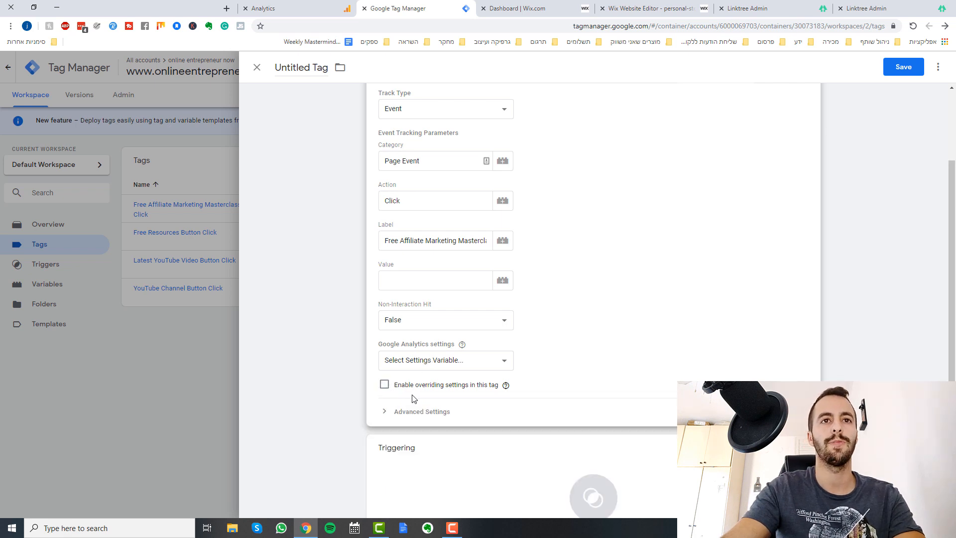
Assign the {{Google Analytics Settings}} variable to the tag and choose "Free Affiliate Marketing Masterclass Test" as its firing trigger
{"action": "left_click", "coordinate": [408, 365]}
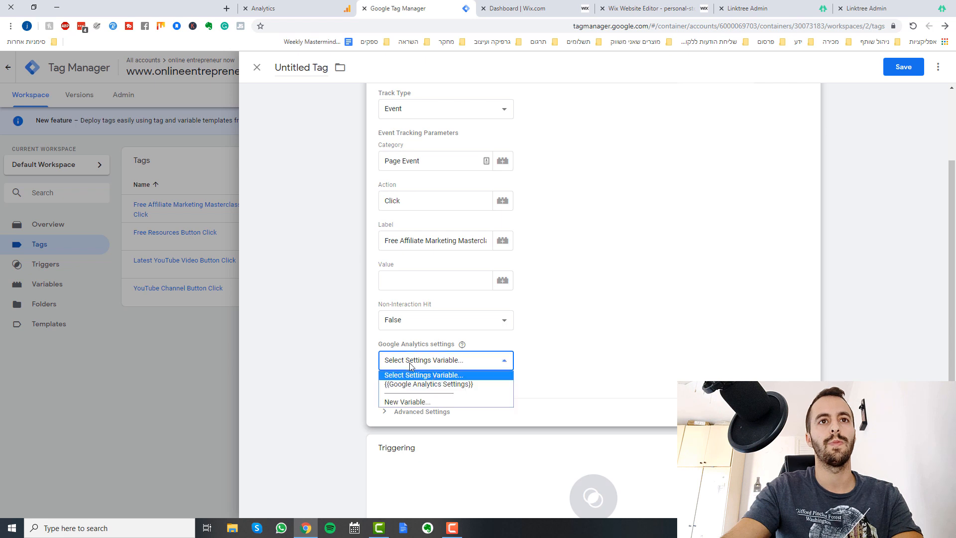
{"action": "left_click", "coordinate": [440, 381]}
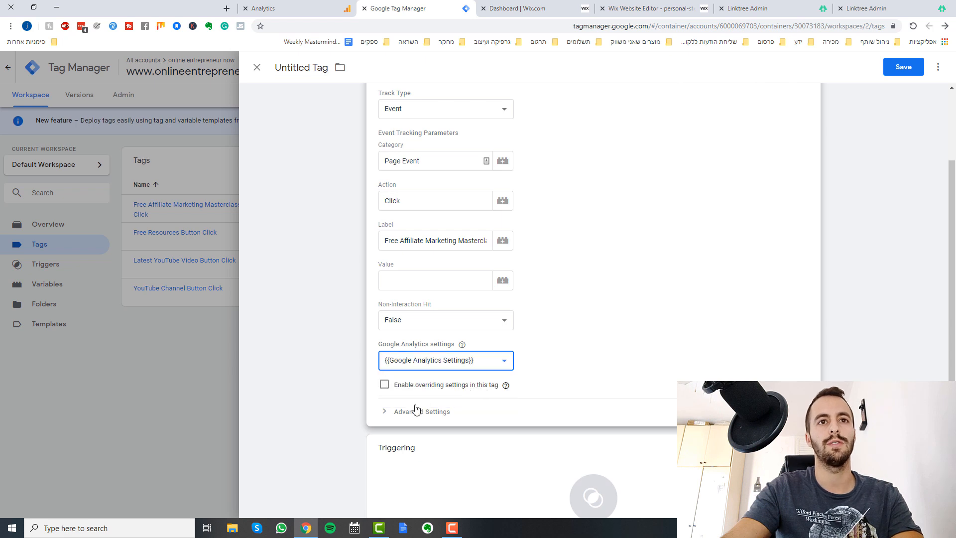
{"action": "left_click", "coordinate": [429, 451]}
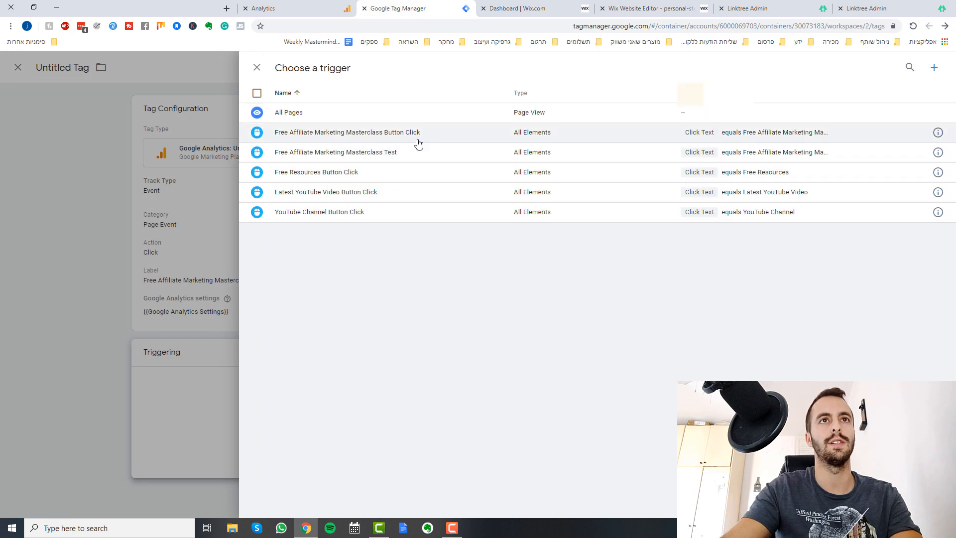
{"action": "left_click", "coordinate": [397, 153]}
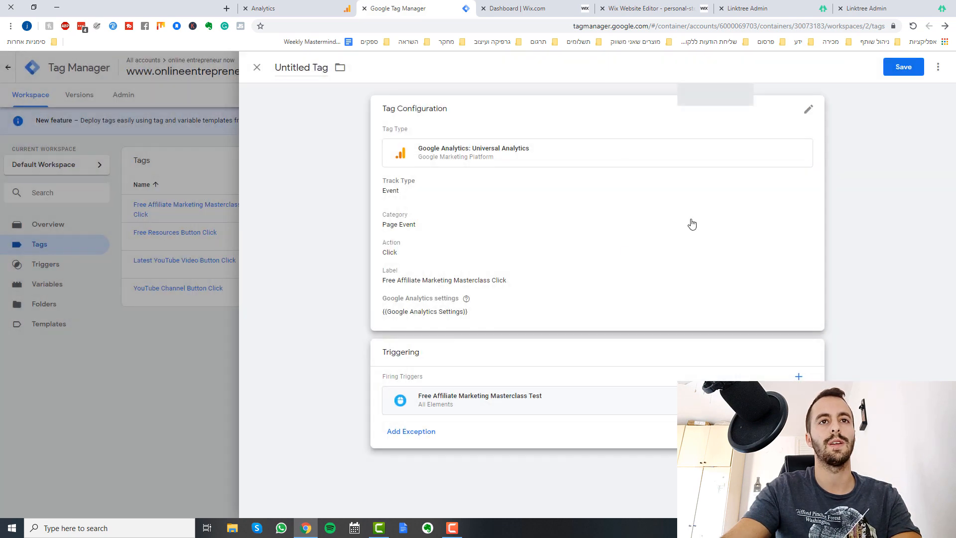
Save the tag under the name "Free Affiliate Marketing Masterclass Test"
{"action": "left_click", "coordinate": [904, 67]}
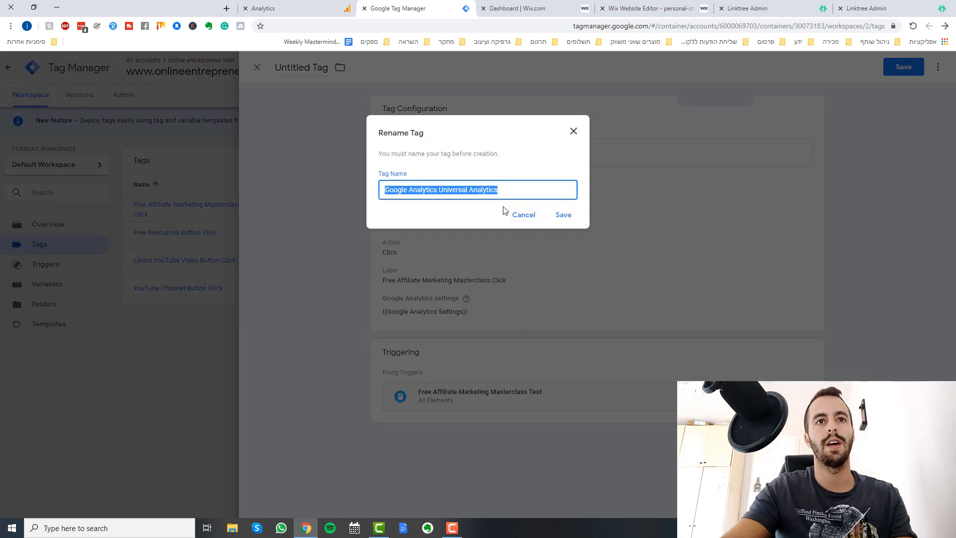
{"action": "type", "text": "Free Affiliate Marketing Masterclass"}
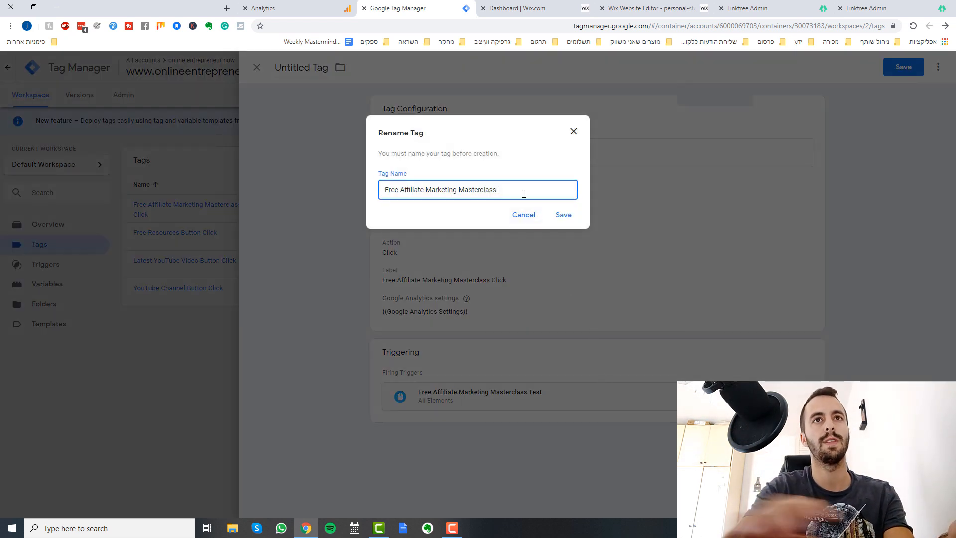
{"action": "type", "text": "Test"}
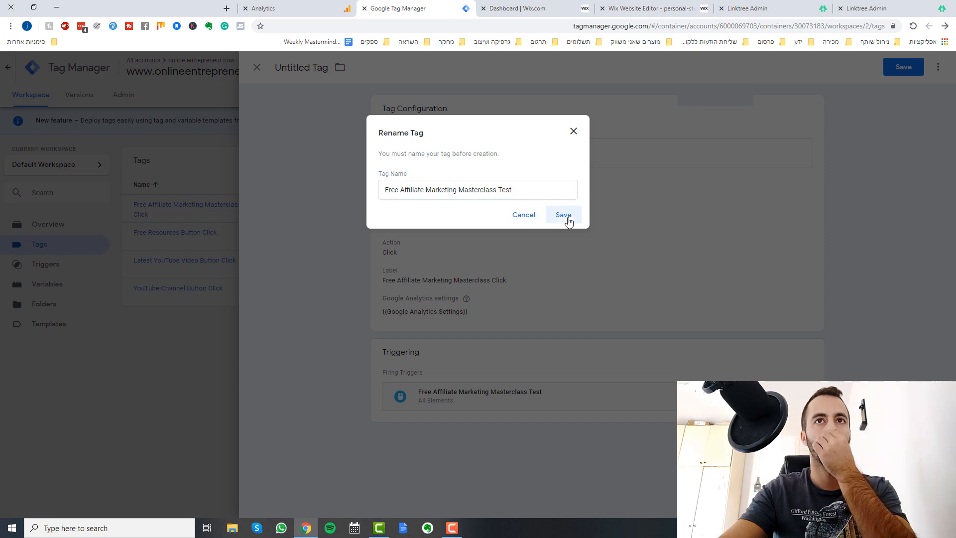
{"action": "left_click", "coordinate": [564, 214]}
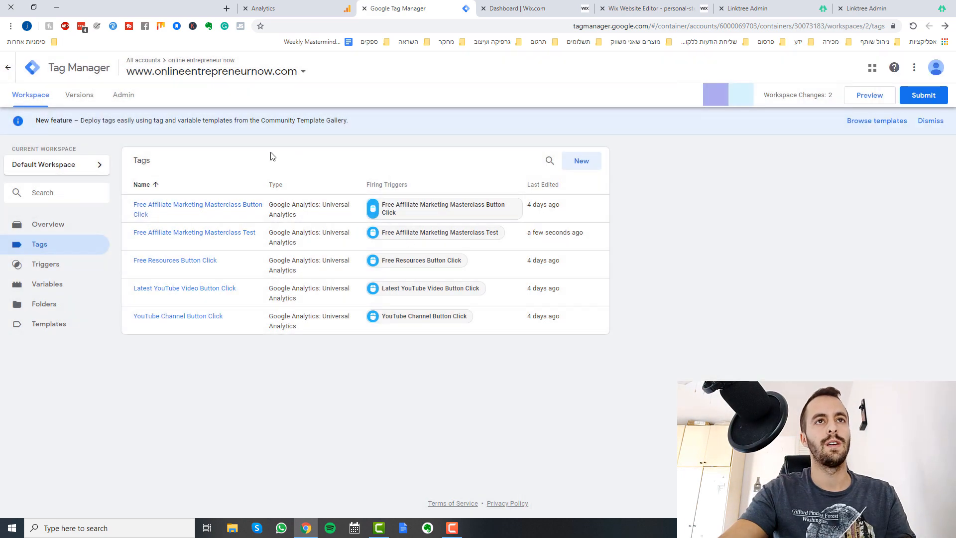
Start preview mode for the default Tag Manager workspace
{"action": "left_click", "coordinate": [857, 97]}
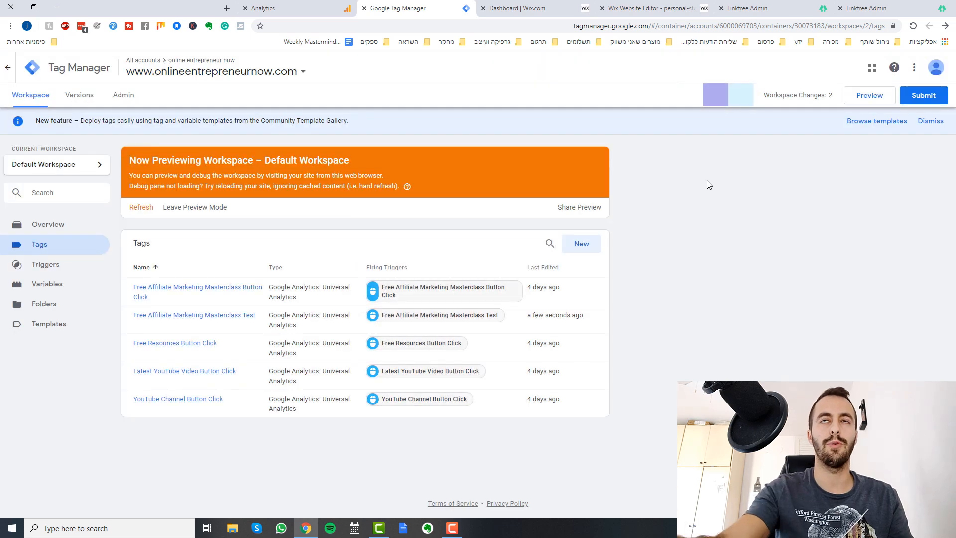
Switch to the Wix editor and look up the Link In Bio page's canonical URL in its advanced SEO settings
{"action": "left_click", "coordinate": [650, 8]}
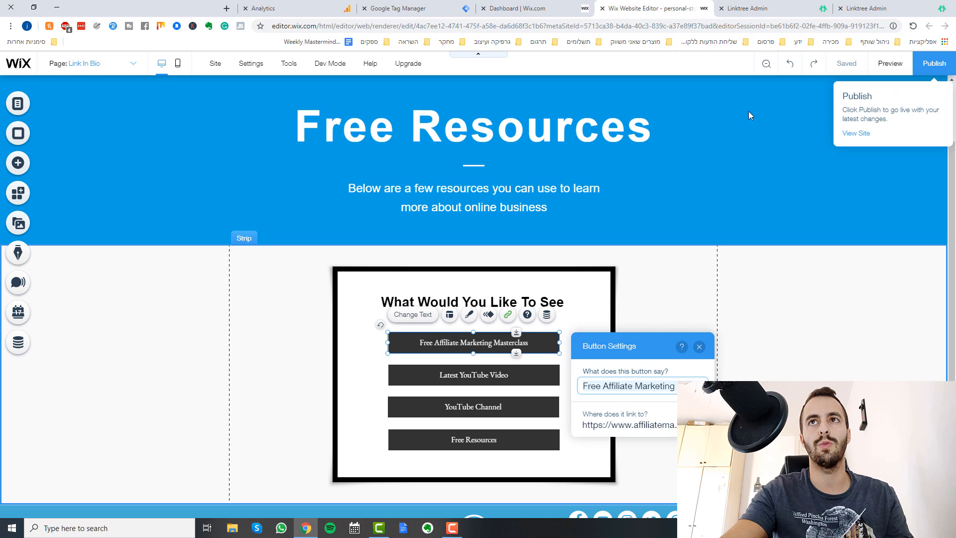
{"action": "left_click", "coordinate": [109, 64]}
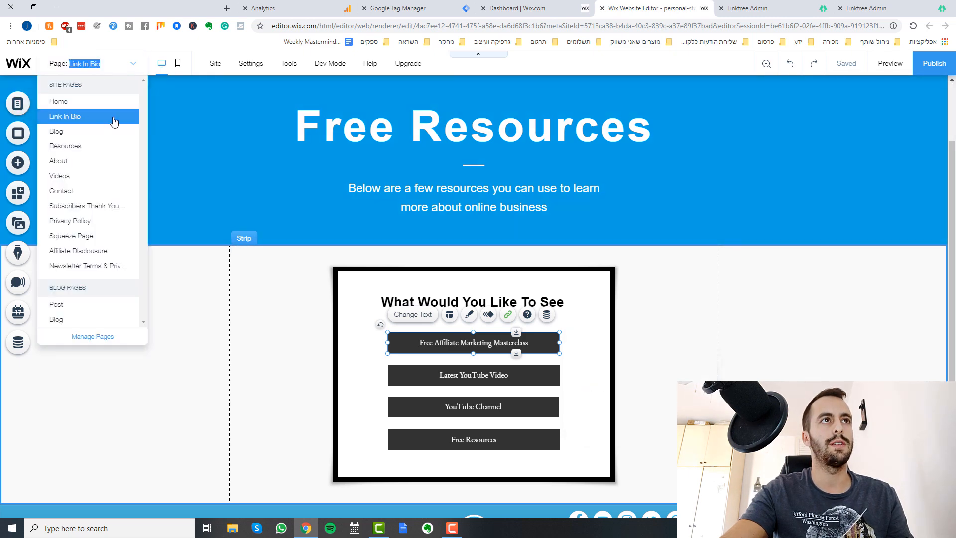
{"action": "left_click", "coordinate": [22, 109]}
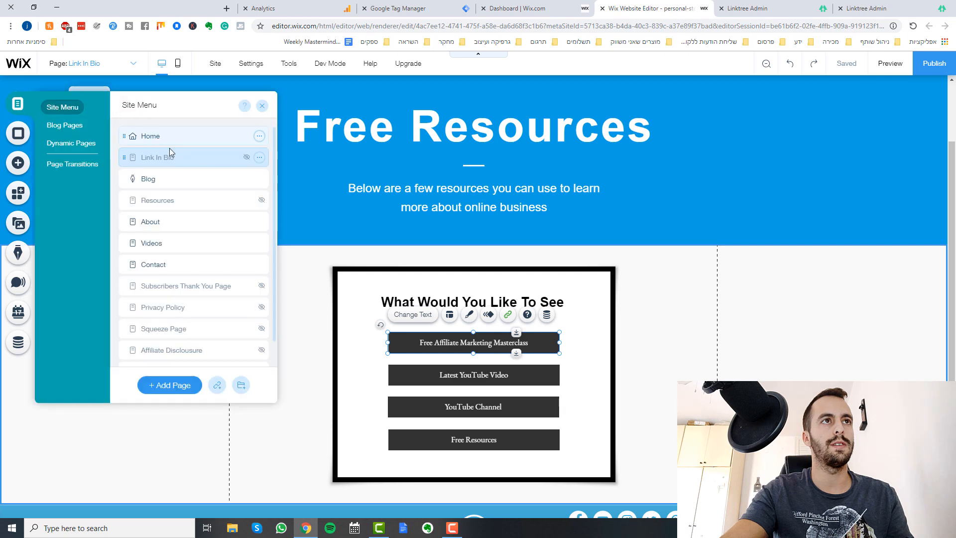
{"action": "left_click", "coordinate": [260, 157]}
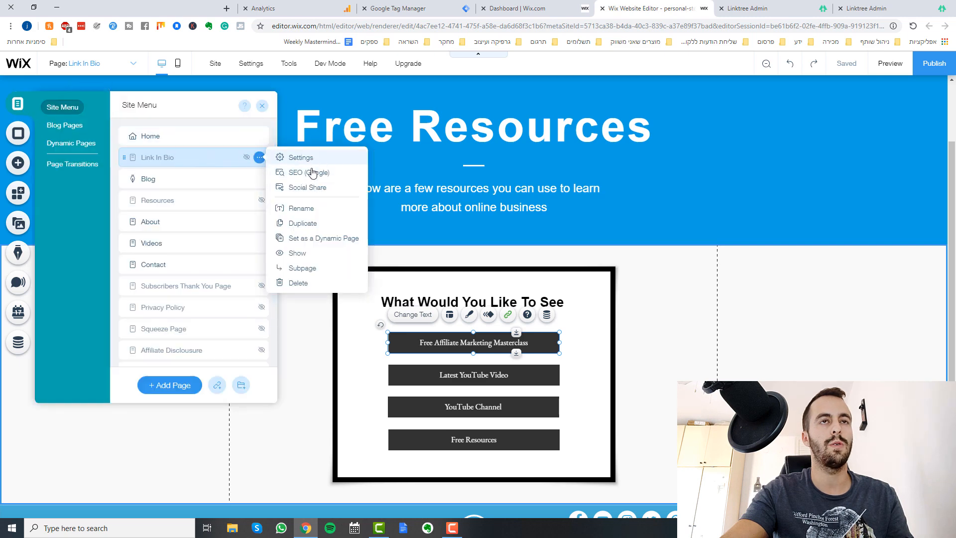
{"action": "left_click", "coordinate": [325, 172]}
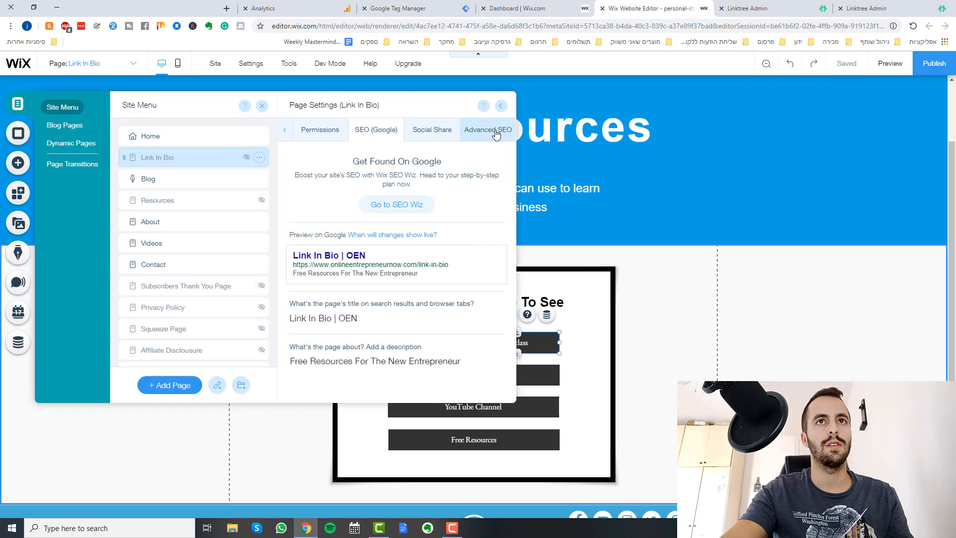
{"action": "left_click", "coordinate": [497, 134]}
{"action": "scroll", "coordinate": [393, 335], "scroll_direction": "down", "scroll_amount": 1}
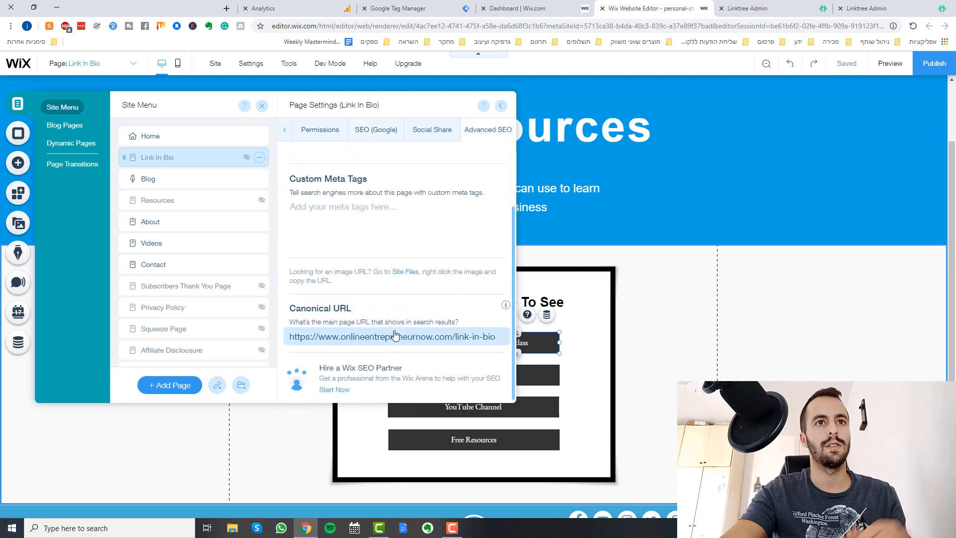
{"action": "left_click", "coordinate": [392, 335]}
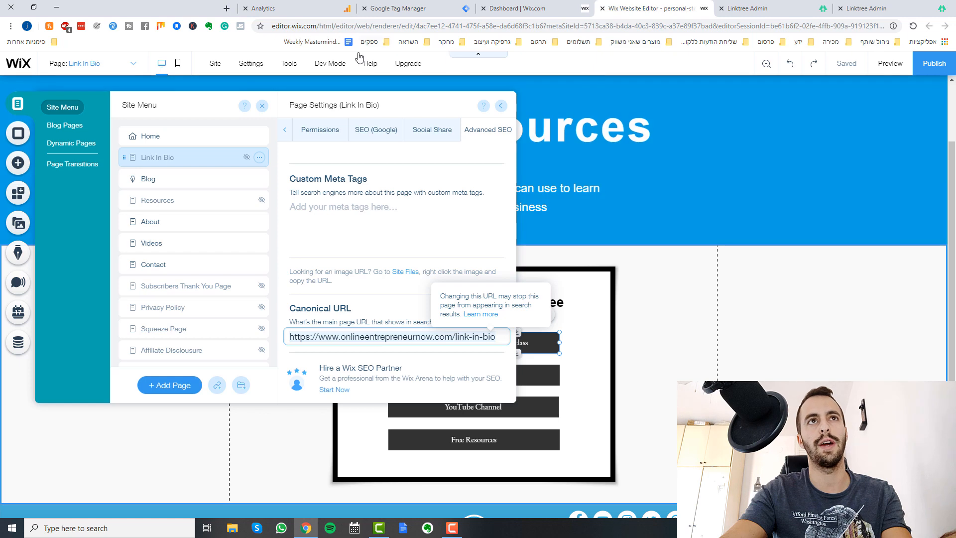
{"action": "scroll", "coordinate": [647, 224], "scroll_direction": "up", "scroll_amount": 1}
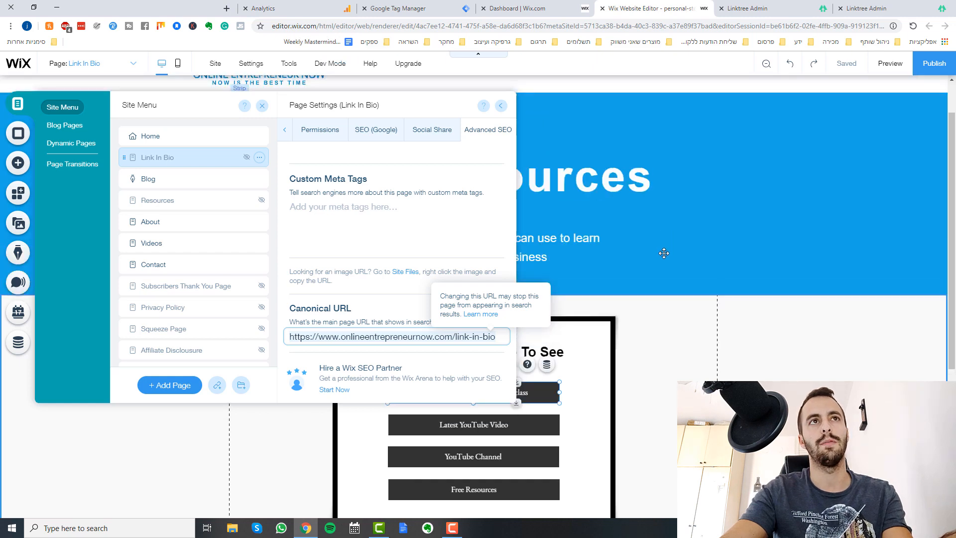
{"action": "scroll", "coordinate": [664, 253], "scroll_direction": "down", "scroll_amount": 1}
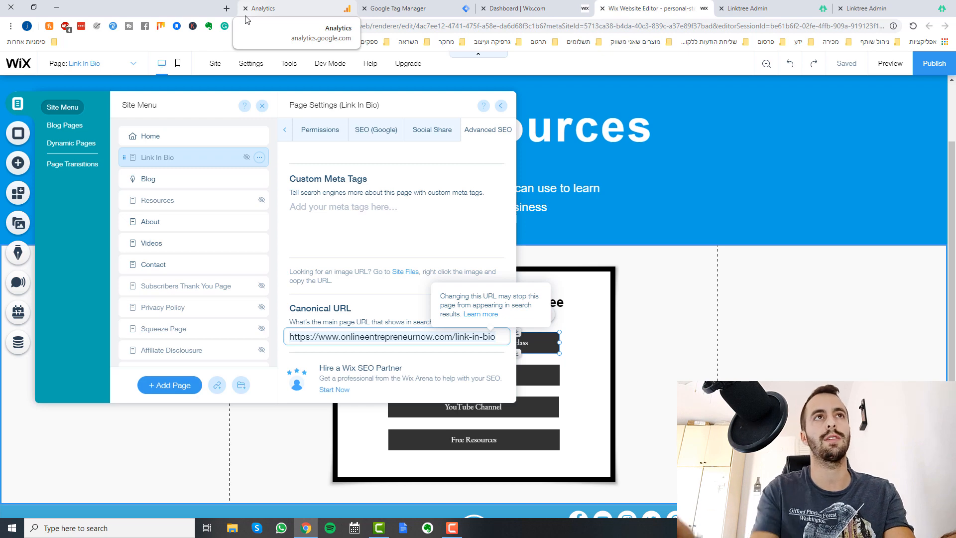
{"action": "left_click", "coordinate": [230, 9]}
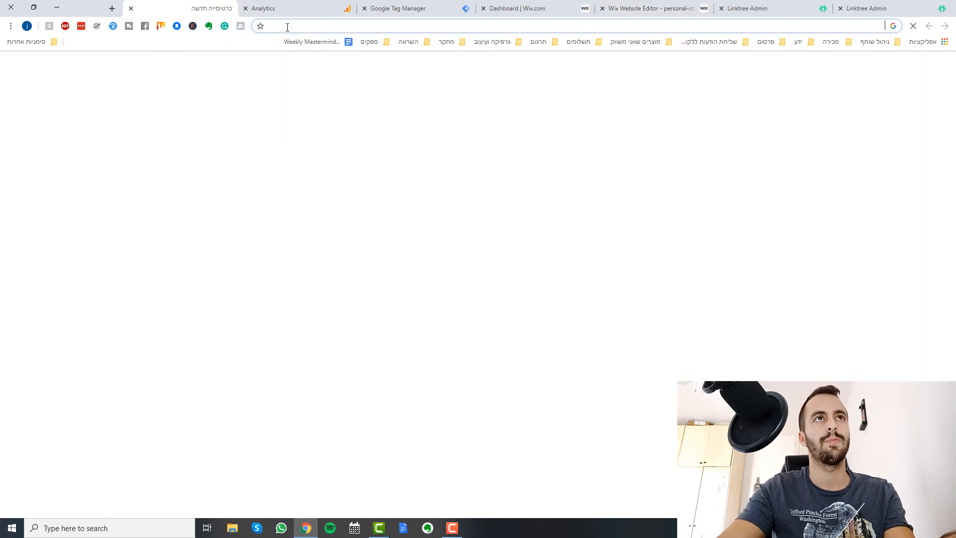
{"action": "type", "text": "https://www.onlineentrepreneurnow.com/link-in-bio"}
{"action": "key", "text": "Return"}
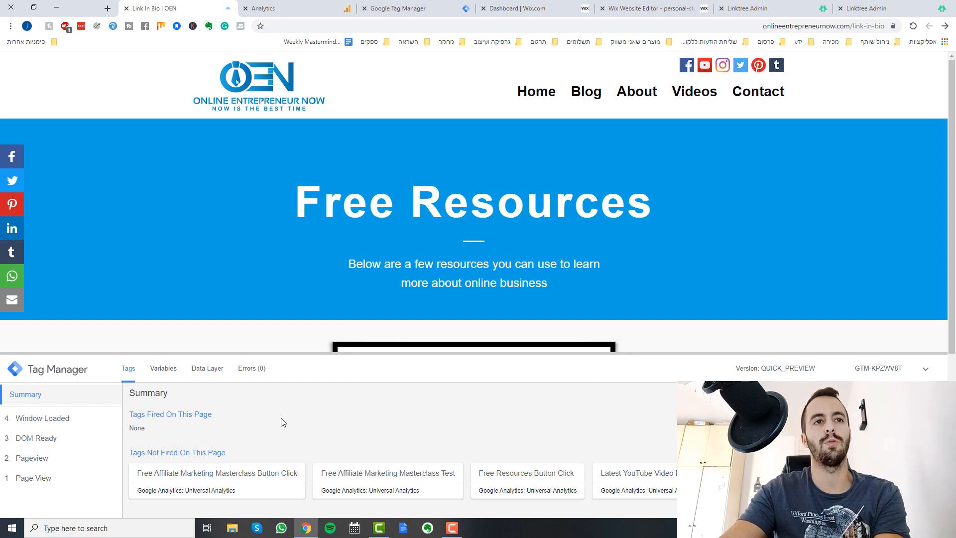
Examine the live page's link buttons and the fired and unfired tags in the Tag Manager debug pane
{"action": "scroll", "coordinate": [283, 422], "scroll_direction": "down", "scroll_amount": 1}
{"action": "scroll", "coordinate": [283, 423], "scroll_direction": "up", "scroll_amount": 1}
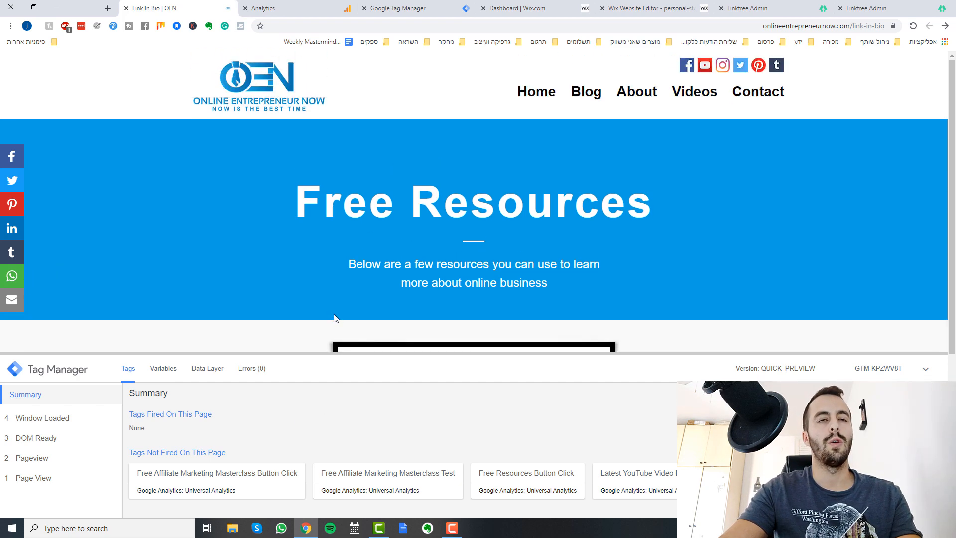
{"action": "scroll", "coordinate": [334, 312], "scroll_direction": "down", "scroll_amount": 1}
{"action": "scroll", "coordinate": [334, 312], "scroll_direction": "down", "scroll_amount": 2}
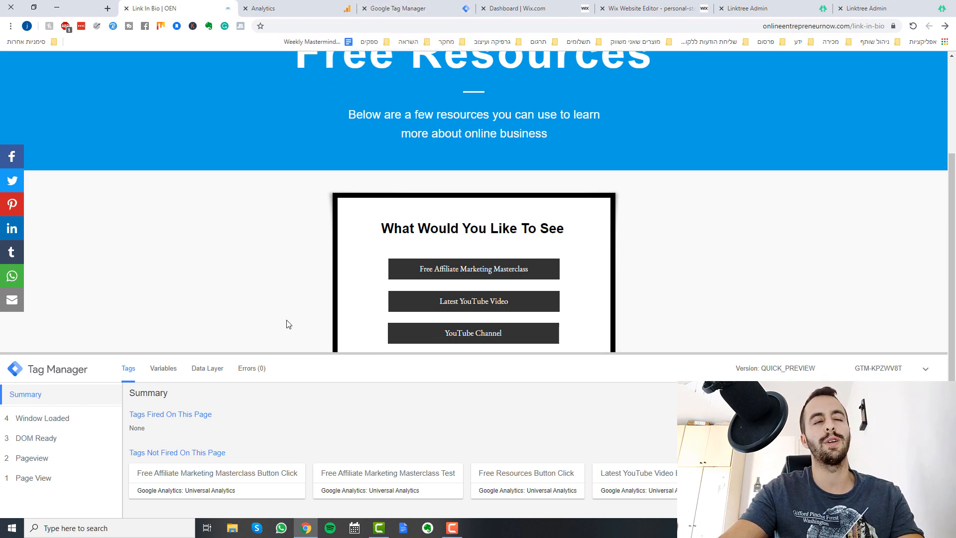
{"action": "scroll", "coordinate": [289, 324], "scroll_direction": "down", "scroll_amount": 1}
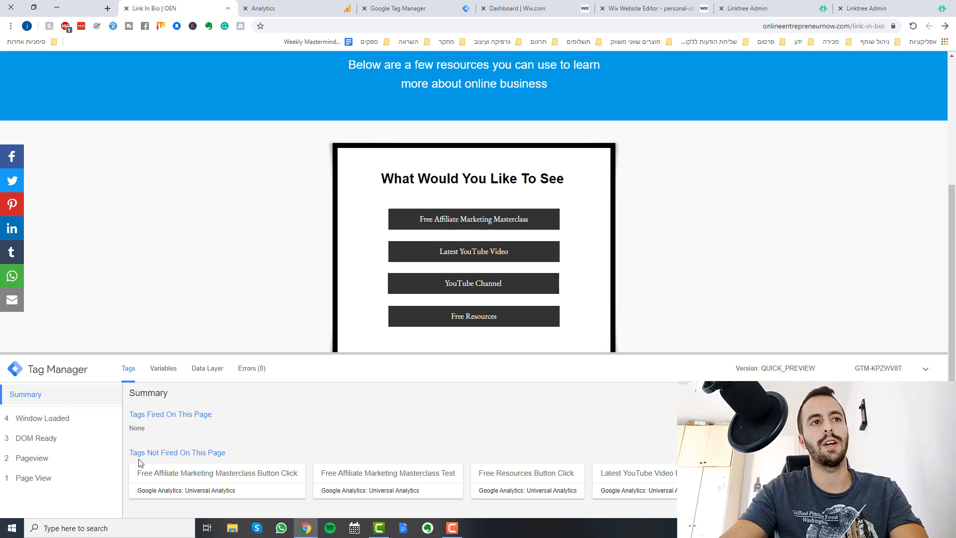
{"action": "scroll", "coordinate": [366, 481], "scroll_direction": "down", "scroll_amount": 1}
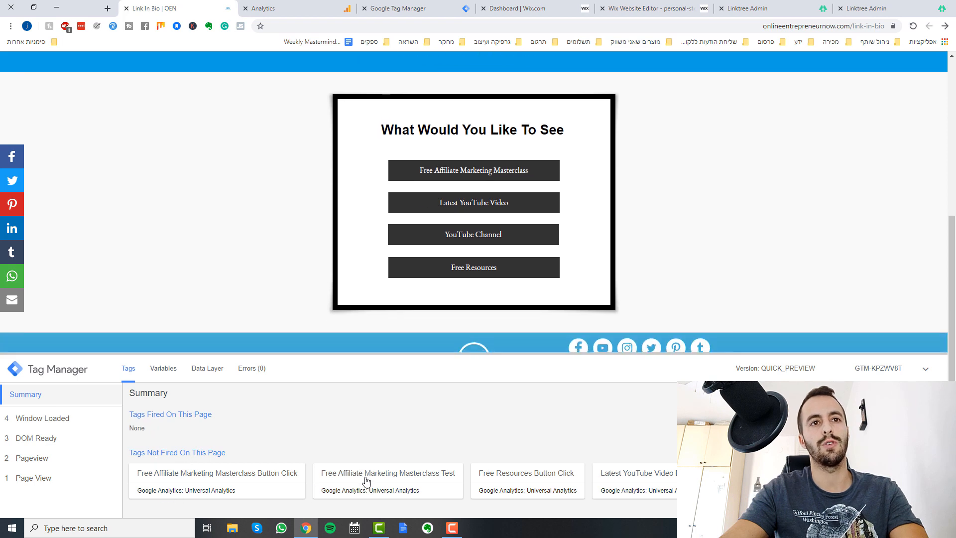
{"action": "scroll", "coordinate": [271, 290], "scroll_direction": "up", "scroll_amount": 2}
{"action": "scroll", "coordinate": [279, 306], "scroll_direction": "down", "scroll_amount": 1}
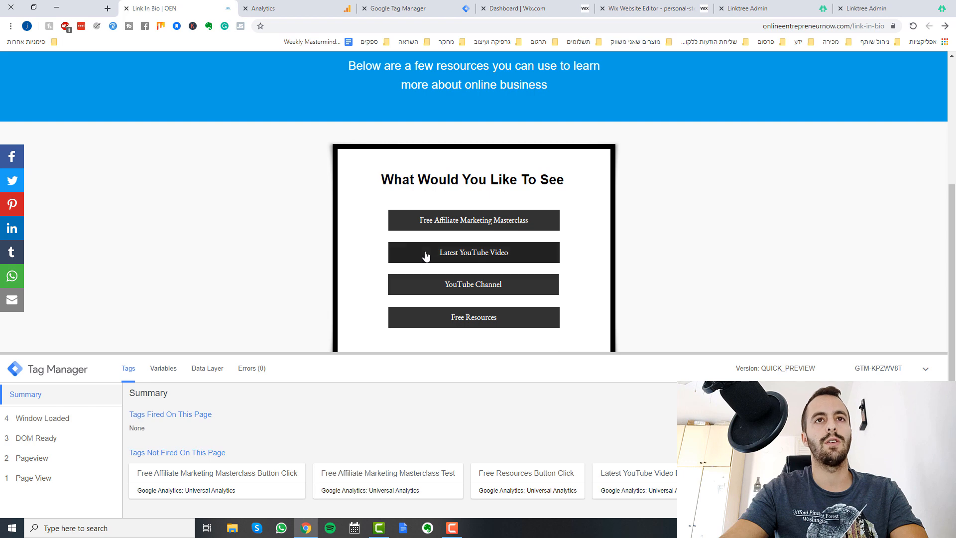
Test the Free Affiliate Marketing Masterclass button on the live page and return to check its tags in the debug pane
{"action": "left_click", "coordinate": [439, 220]}
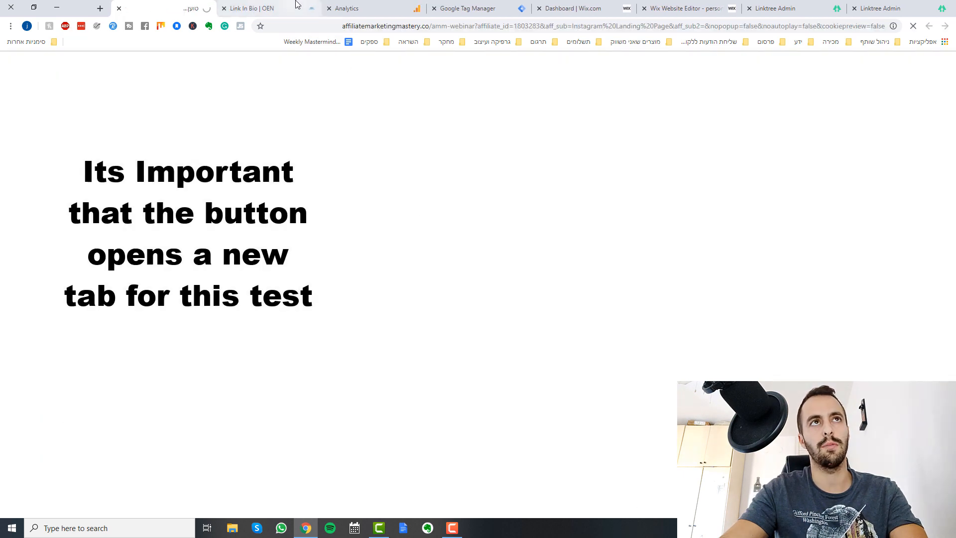
{"action": "left_click", "coordinate": [296, 4]}
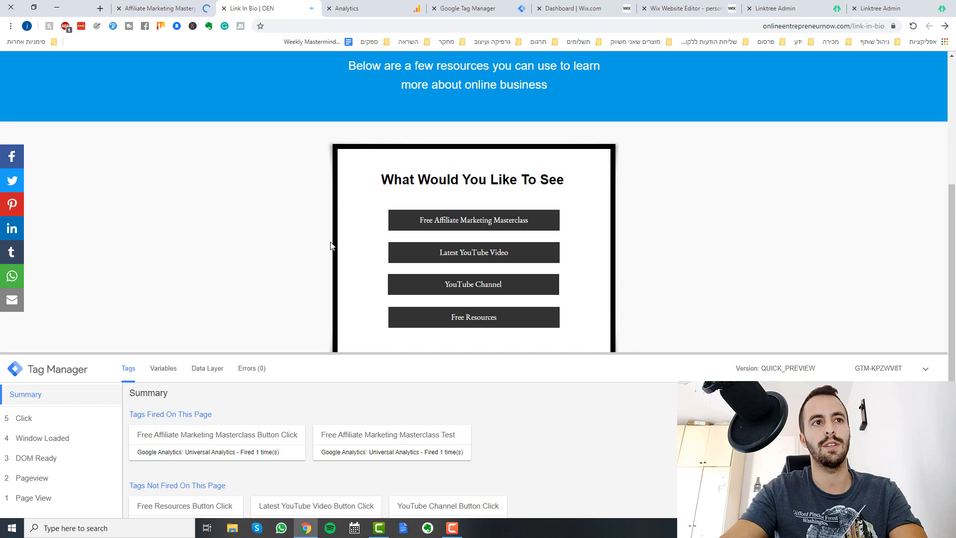
{"action": "scroll", "coordinate": [287, 305], "scroll_direction": "down", "scroll_amount": 1}
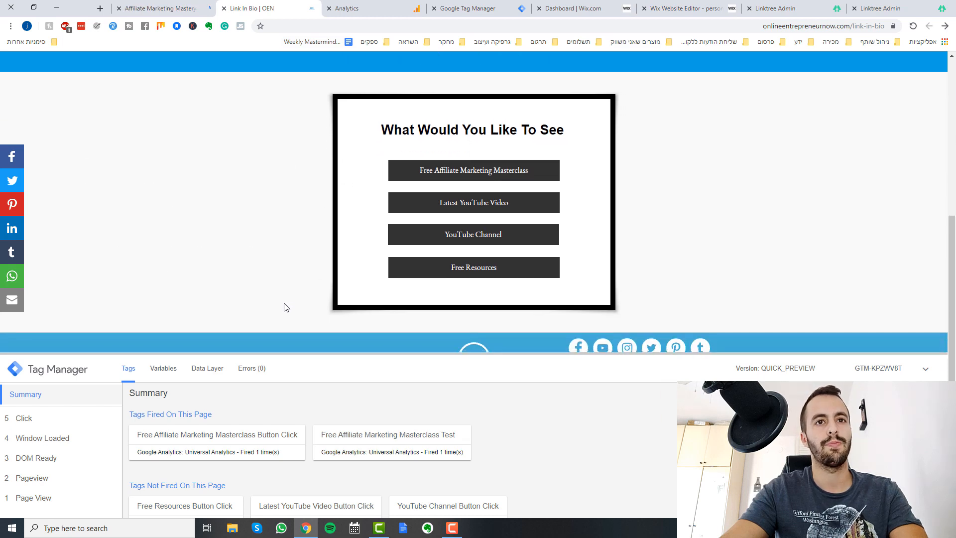
{"action": "scroll", "coordinate": [286, 305], "scroll_direction": "up", "scroll_amount": 1}
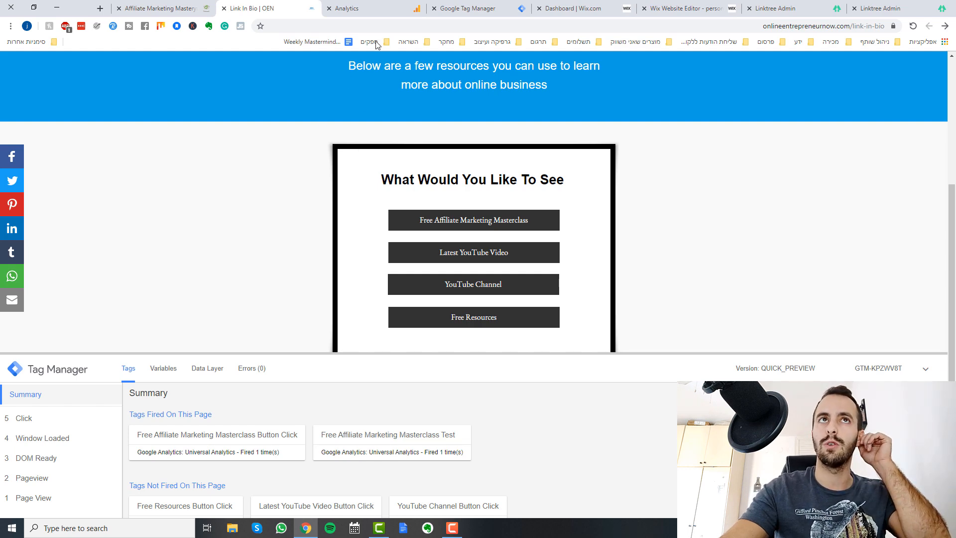
Switch to Google Analytics and view the real-time events filtered to the Page Event category
{"action": "left_click", "coordinate": [379, 12]}
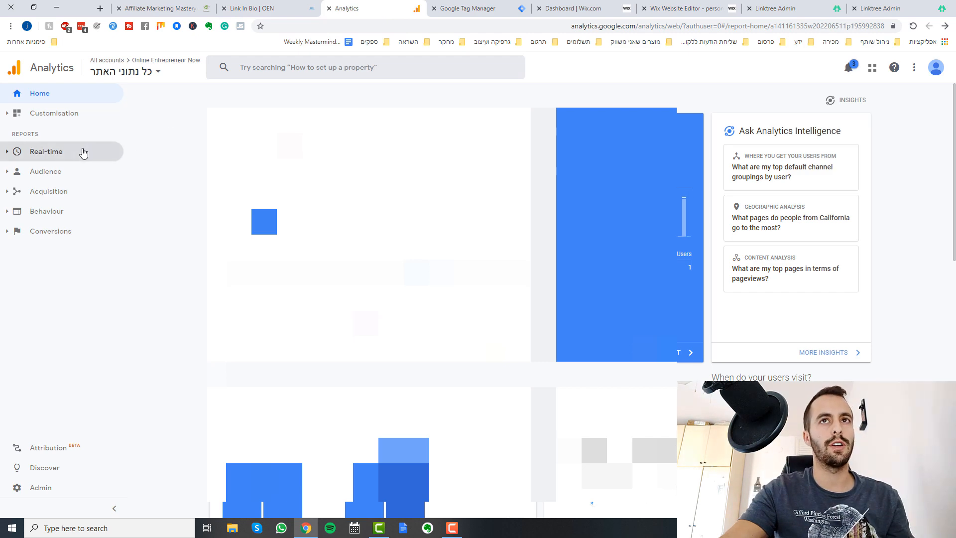
{"action": "left_click", "coordinate": [81, 153]}
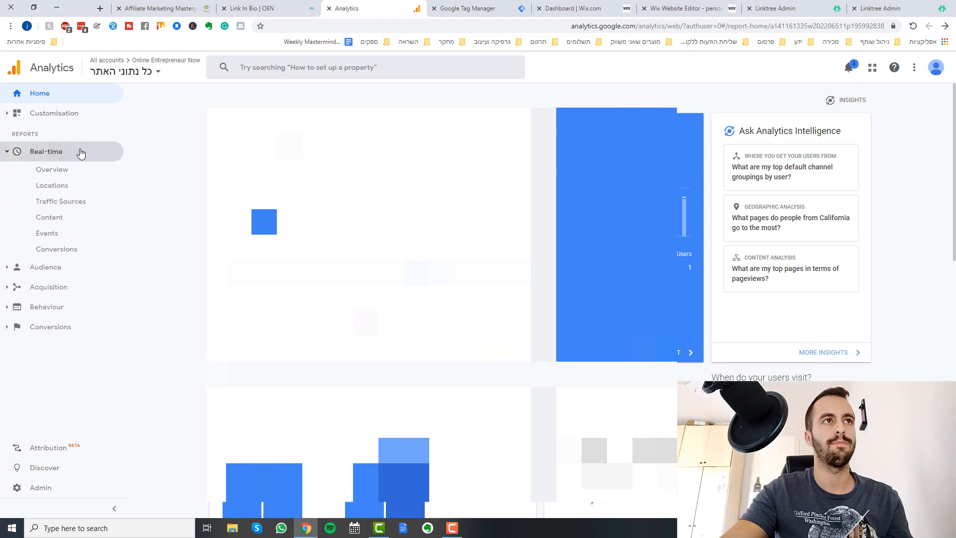
{"action": "left_click", "coordinate": [67, 232]}
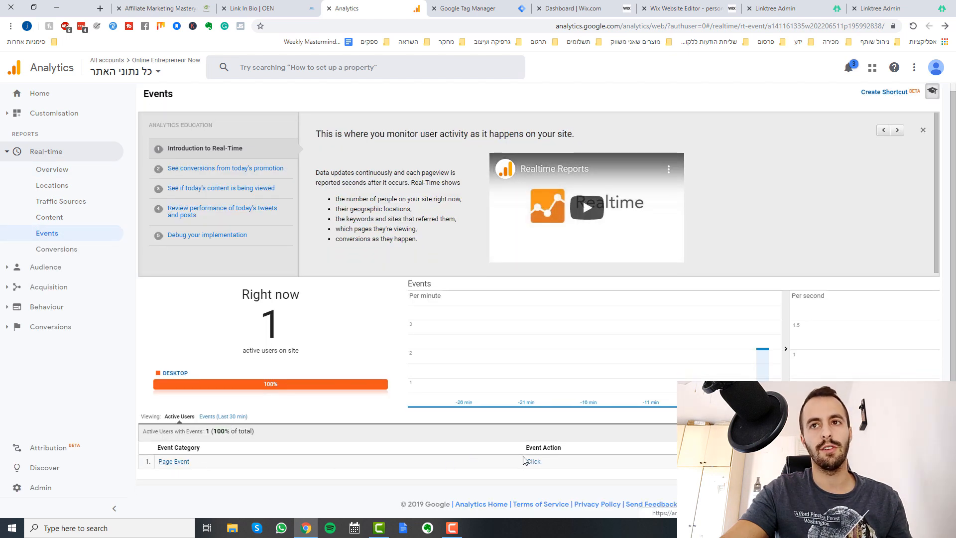
{"action": "left_click", "coordinate": [180, 462]}
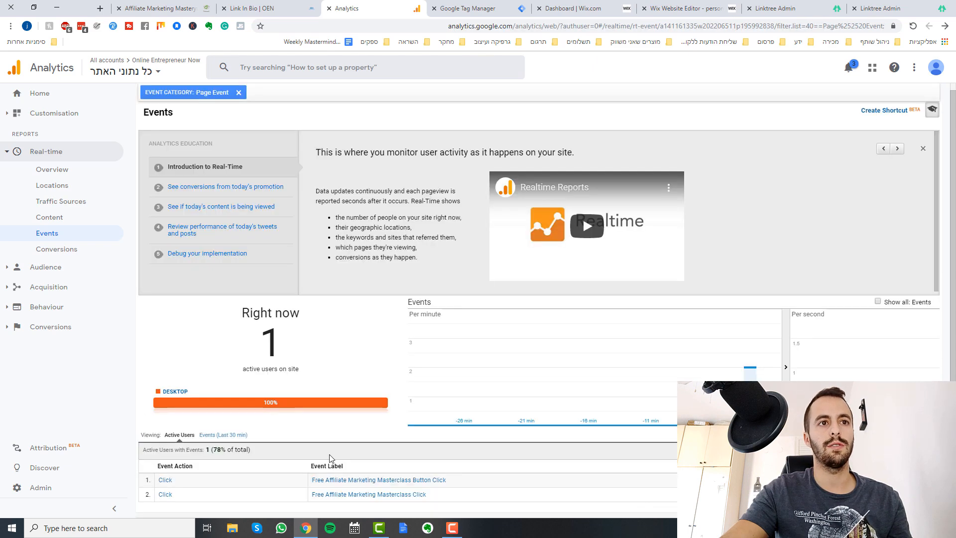
{"action": "scroll", "coordinate": [330, 457], "scroll_direction": "down", "scroll_amount": 1}
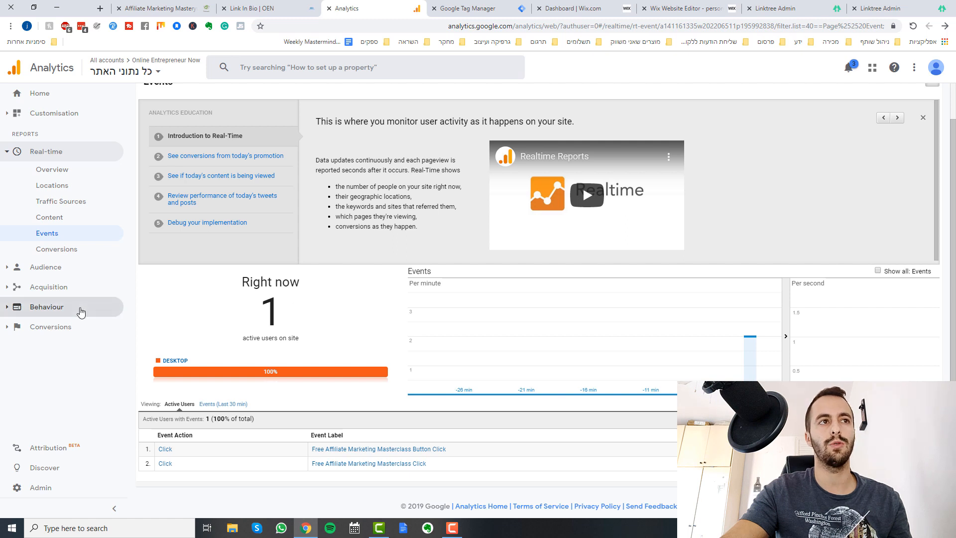
View the Events Overview report in the Behaviour section of Google Analytics
{"action": "left_click", "coordinate": [80, 312]}
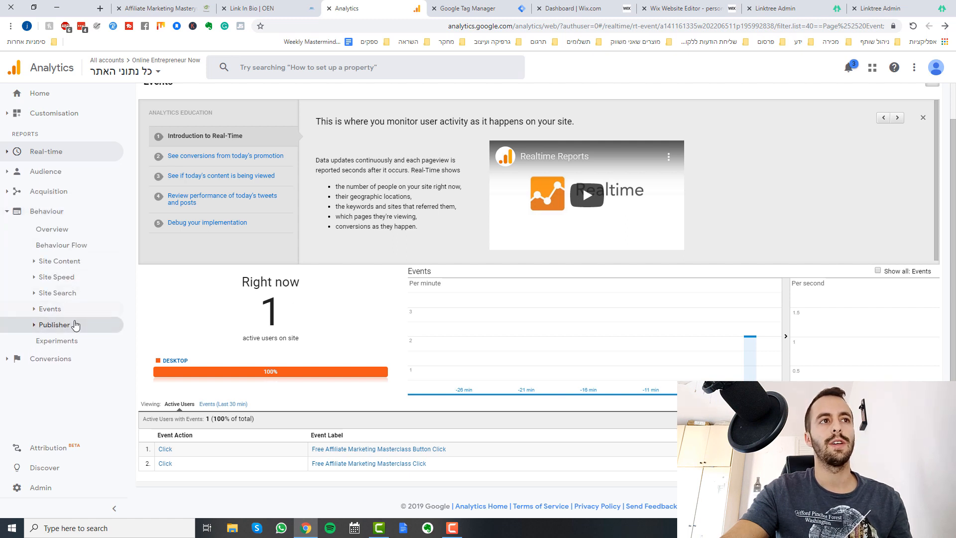
{"action": "left_click", "coordinate": [65, 316]}
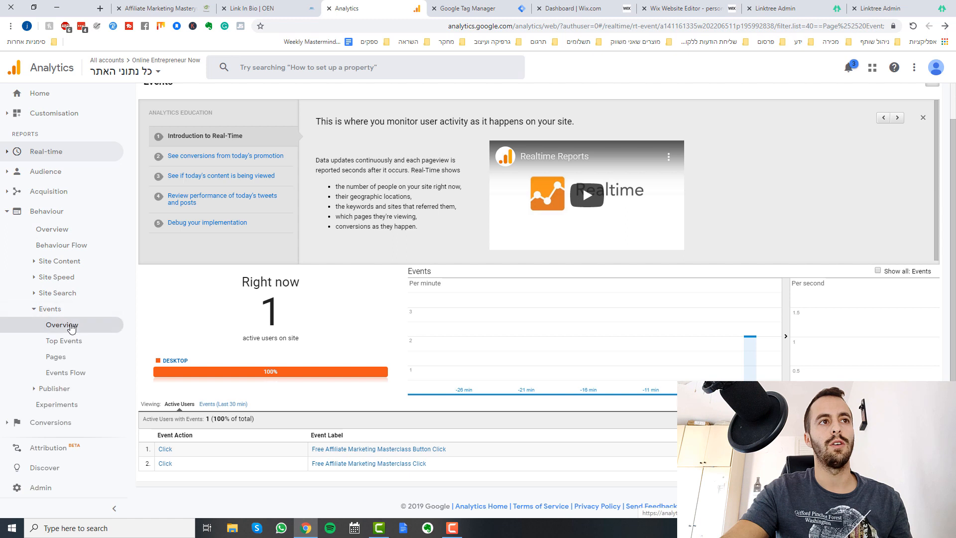
{"action": "left_click", "coordinate": [70, 324]}
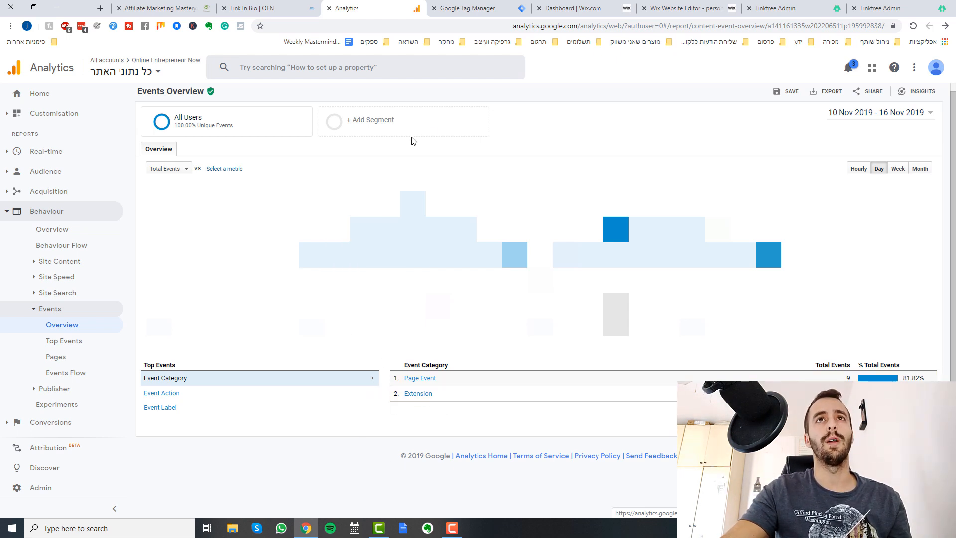
Switch to Google Tag Manager and leave preview mode for the workspace
{"action": "left_click", "coordinate": [487, 12]}
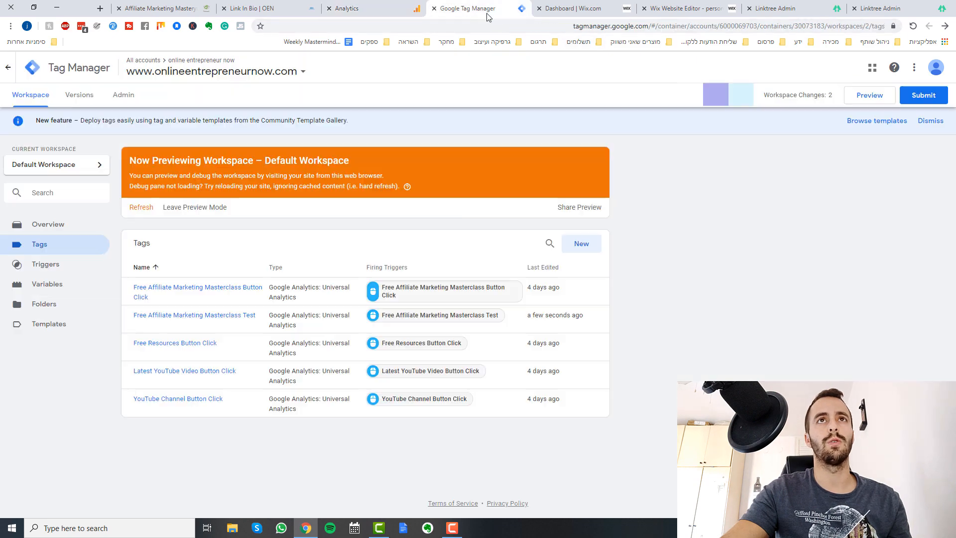
{"action": "left_click", "coordinate": [223, 209]}
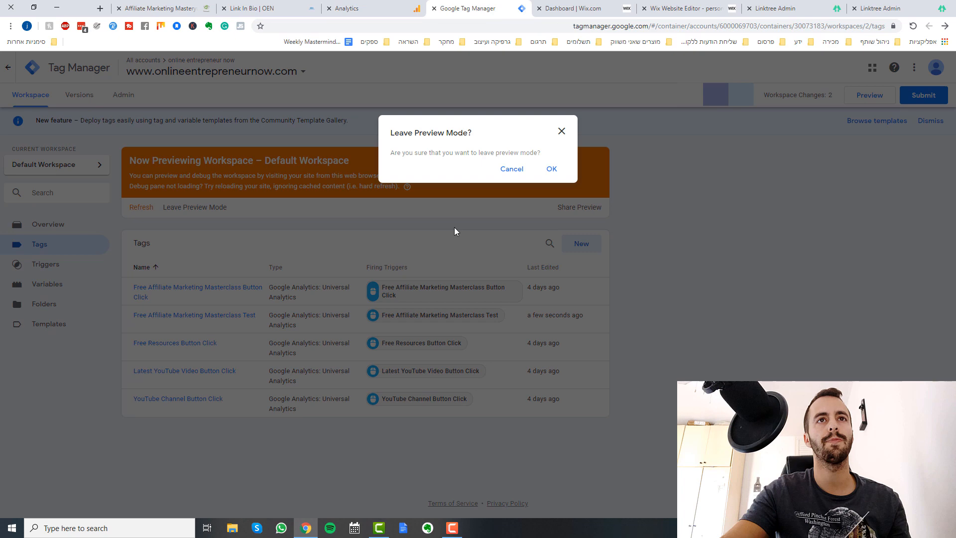
{"action": "left_click", "coordinate": [550, 169]}
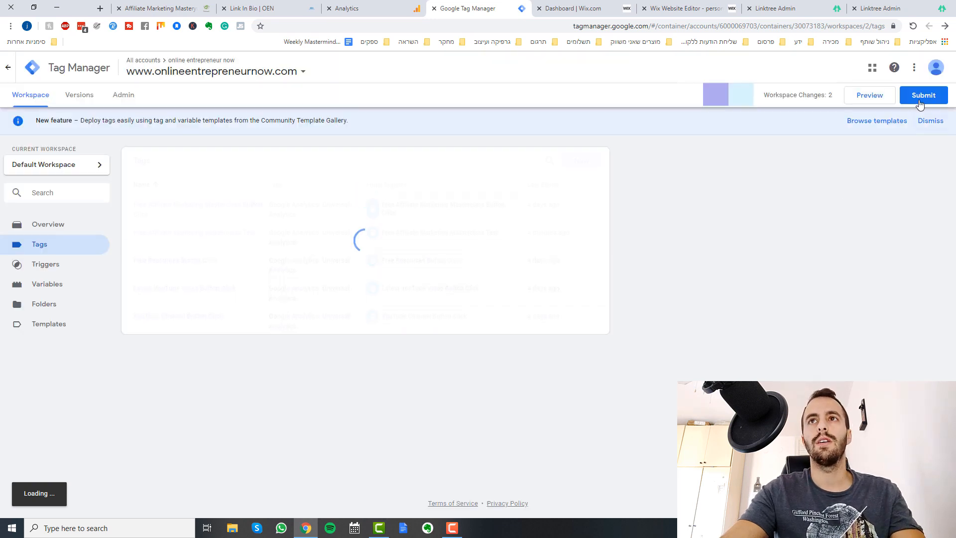
{"action": "left_click", "coordinate": [921, 102]}
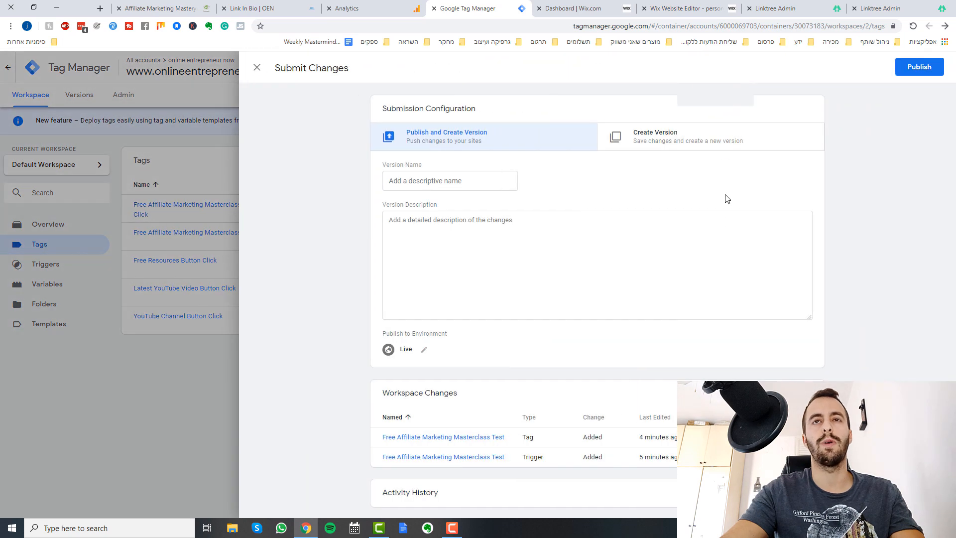
{"action": "left_click", "coordinate": [445, 179]}
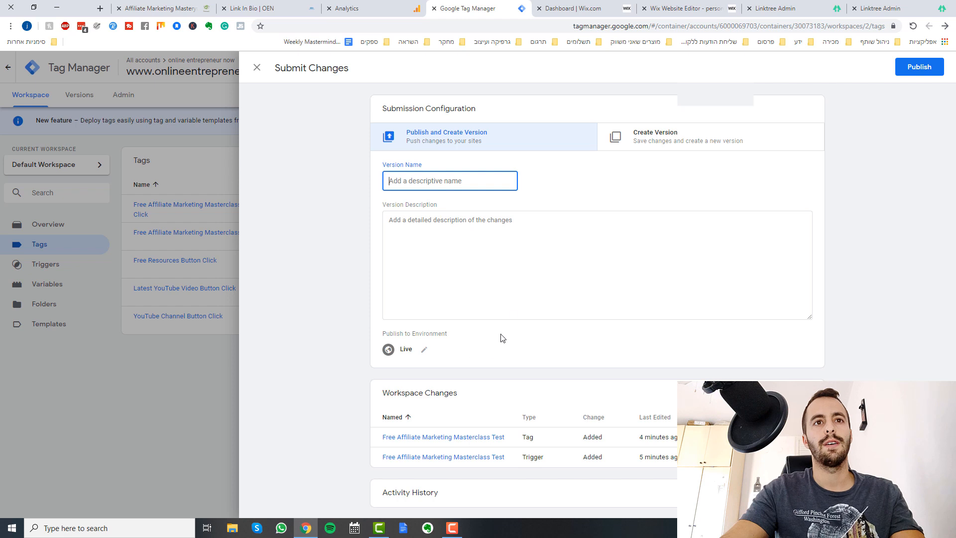
{"action": "left_click", "coordinate": [257, 69]}
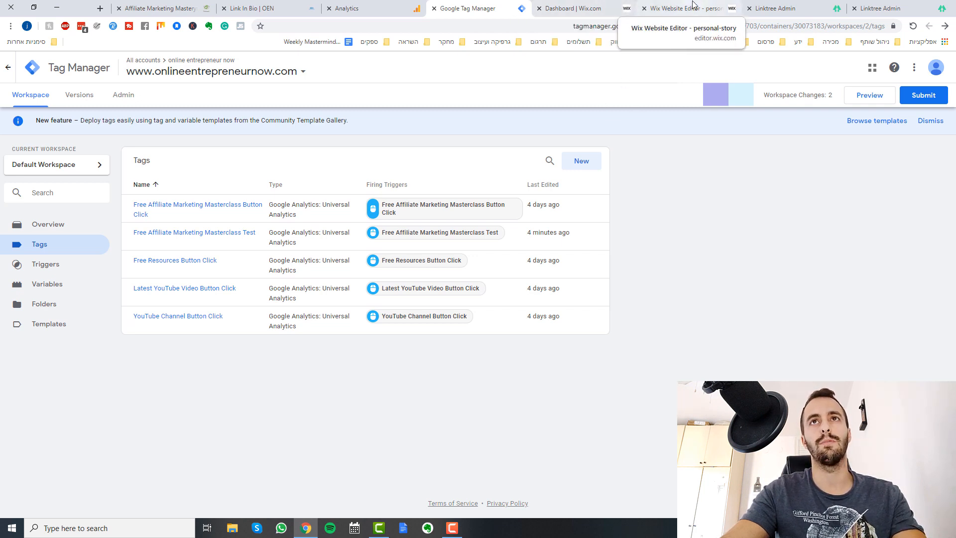
Return to the Wix editor and close the Link In Bio page settings together with the site menu
{"action": "left_click", "coordinate": [619, 6]}
{"action": "left_click", "coordinate": [676, 5]}
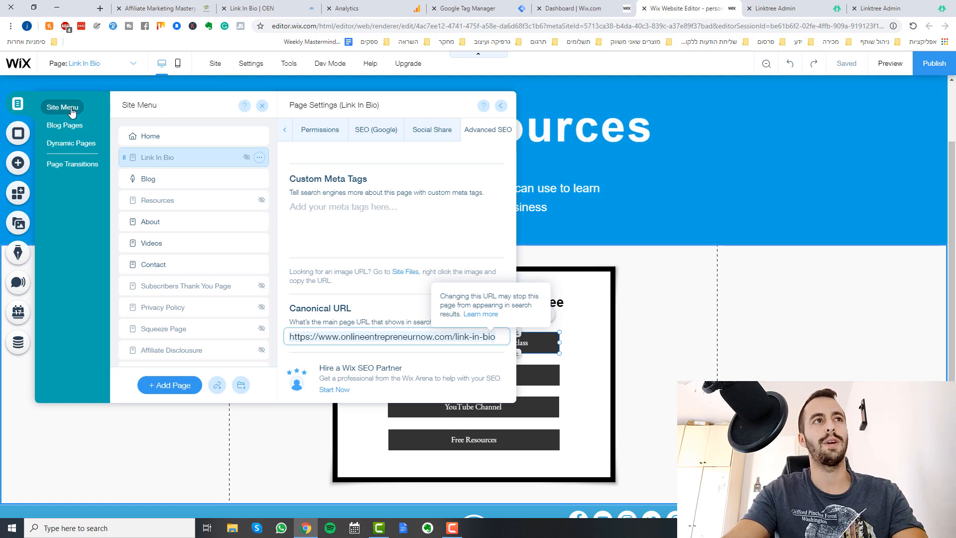
{"action": "left_click", "coordinate": [261, 108]}
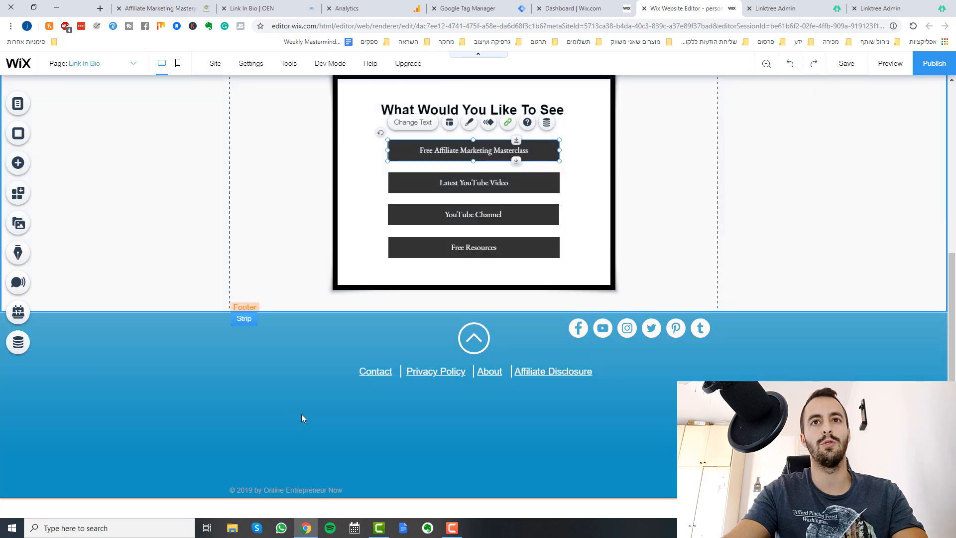
{"action": "scroll", "coordinate": [310, 416], "scroll_direction": "up", "scroll_amount": 5}
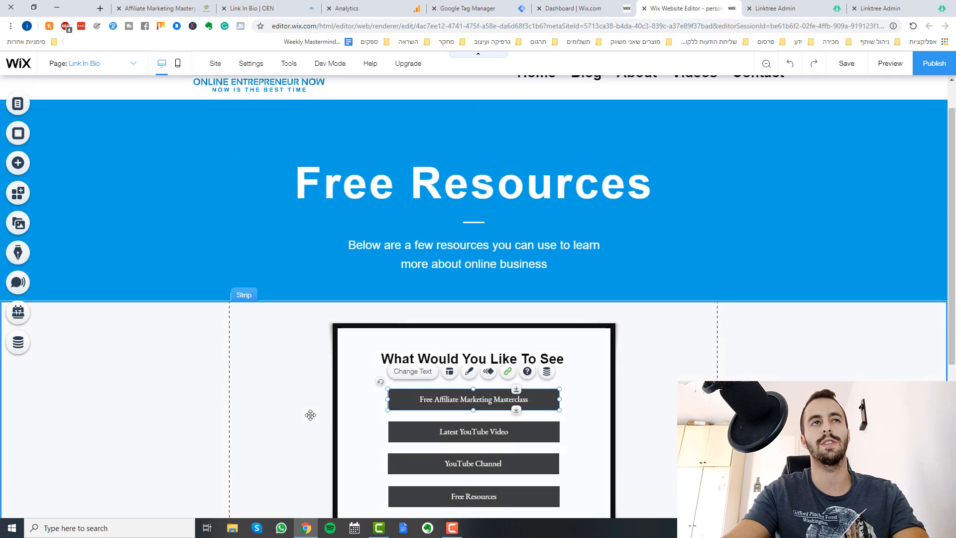
{"action": "scroll", "coordinate": [310, 415], "scroll_direction": "up", "scroll_amount": 1}
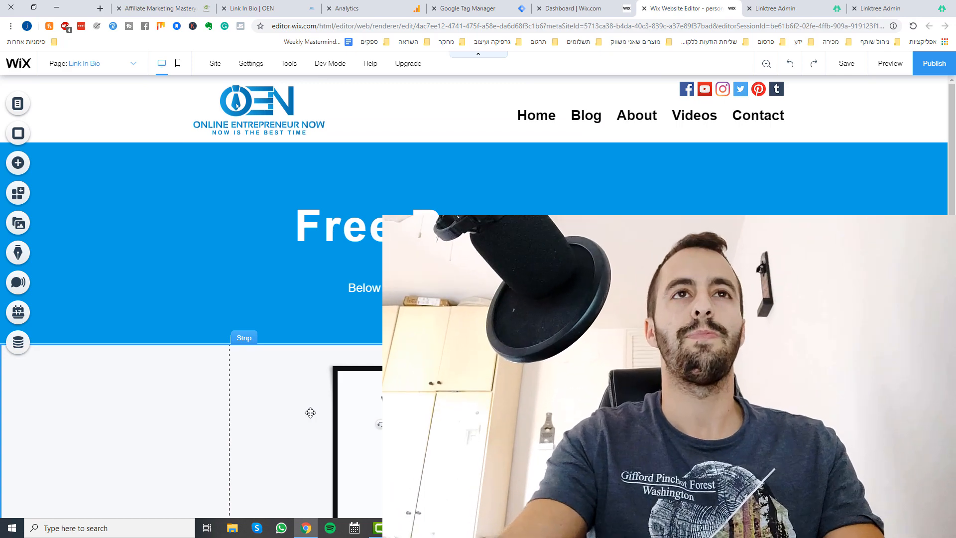